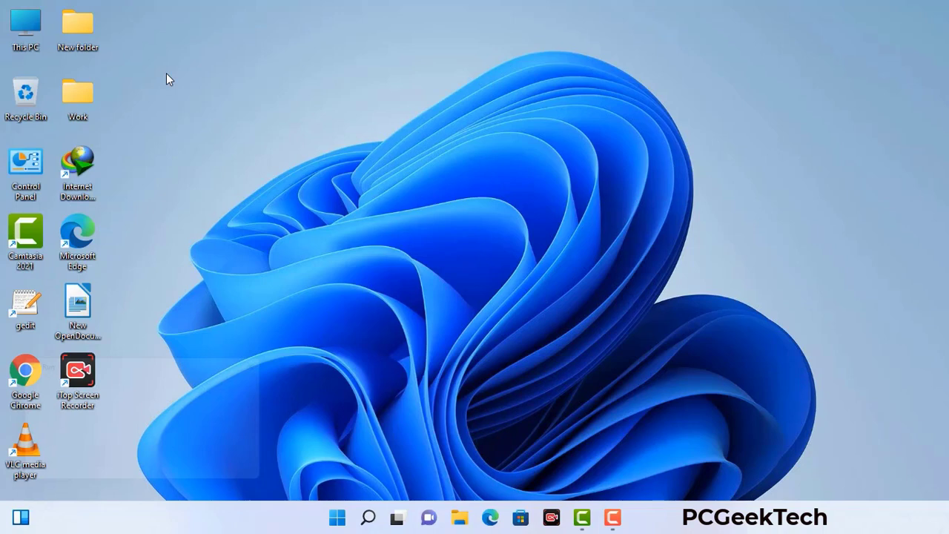
Bring up the Run box with msconfig entered and move it to the upper centre
{"action": "key", "text": "super+r"}
{"action": "left_click_drag", "start_coordinate": [162, 361], "coordinate": [418, 118]}
{"action": "left_click", "coordinate": [377, 186]}
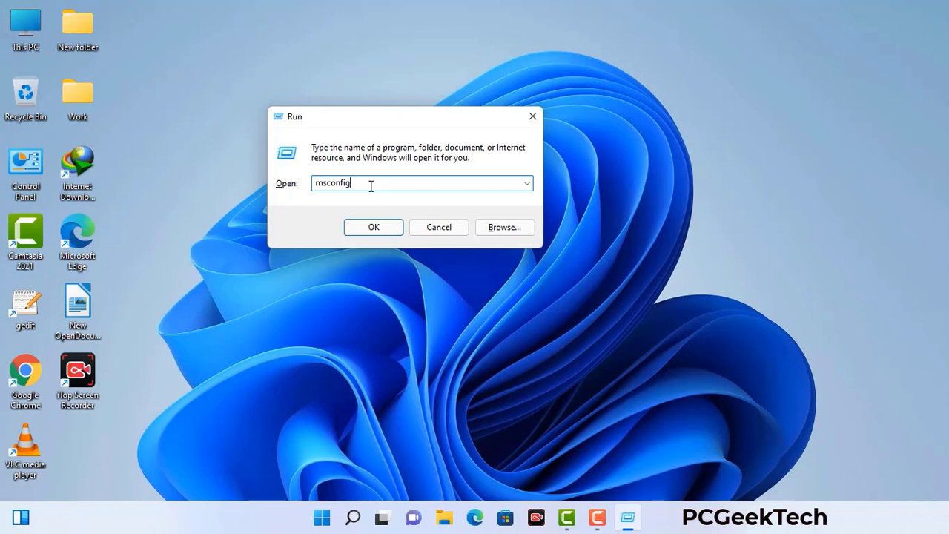
Launch msconfig, enable Safe boot with the Network option on the Boot tab, apply, and restart
{"action": "left_click", "coordinate": [366, 231]}
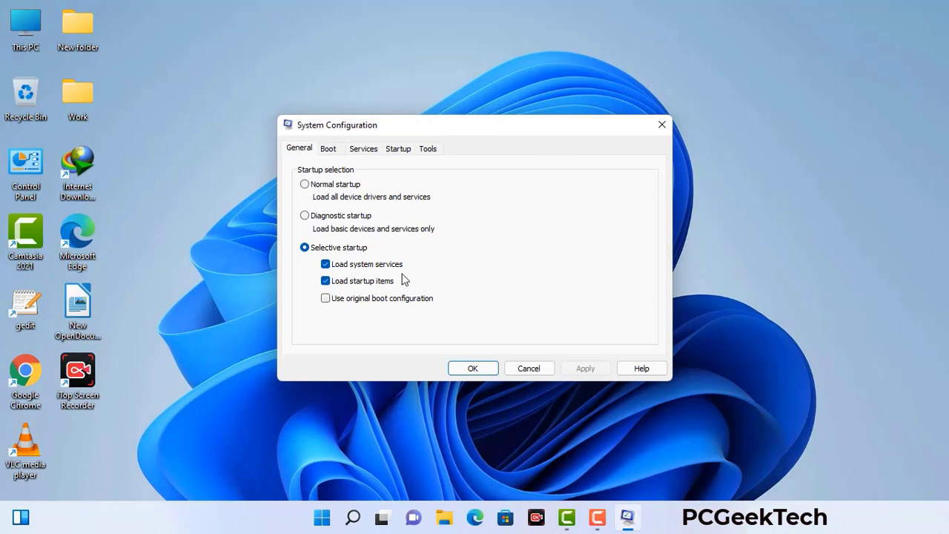
{"action": "left_click", "coordinate": [330, 151]}
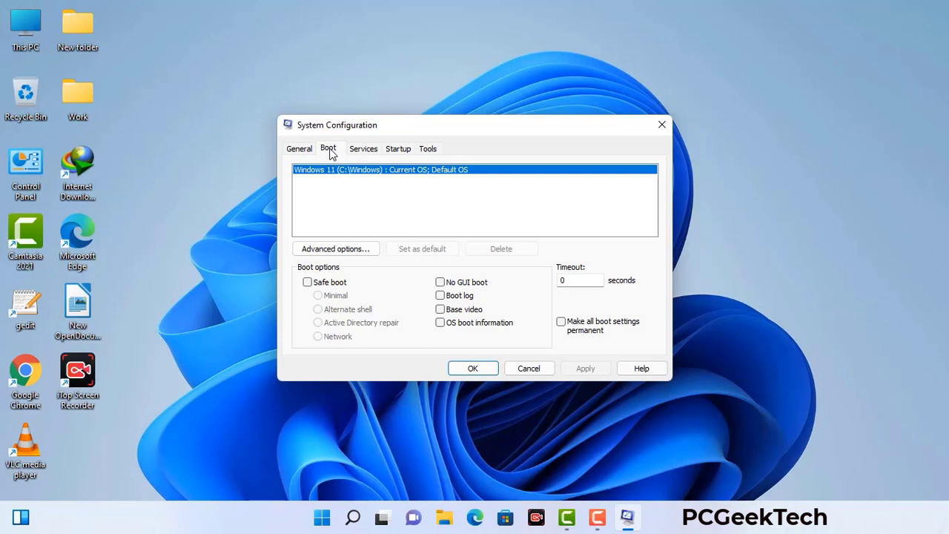
{"action": "left_click", "coordinate": [307, 283]}
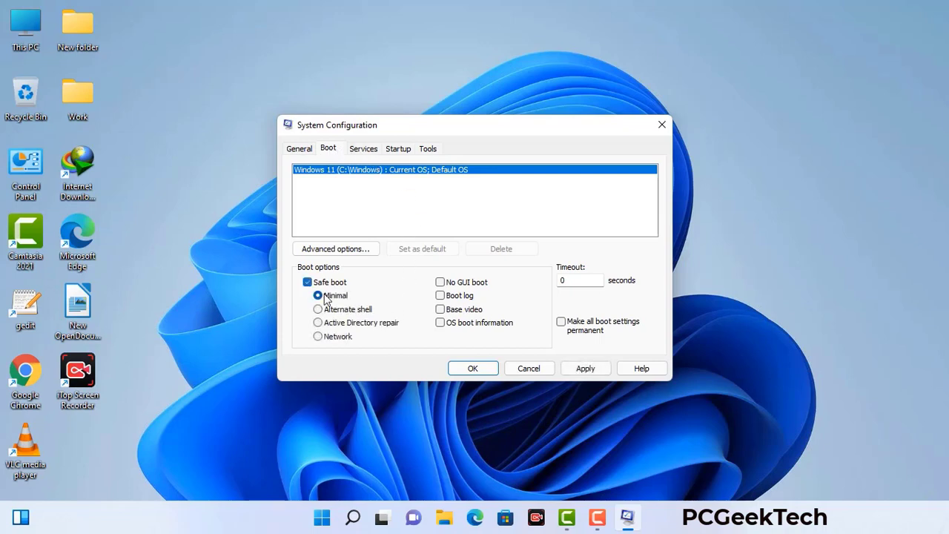
{"action": "left_click", "coordinate": [337, 338]}
{"action": "left_click", "coordinate": [585, 368]}
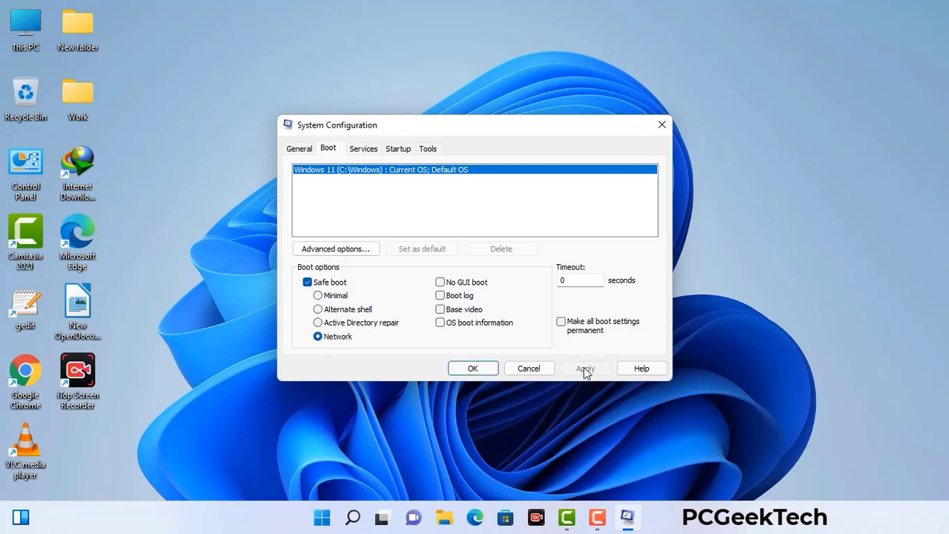
{"action": "left_click", "coordinate": [472, 369]}
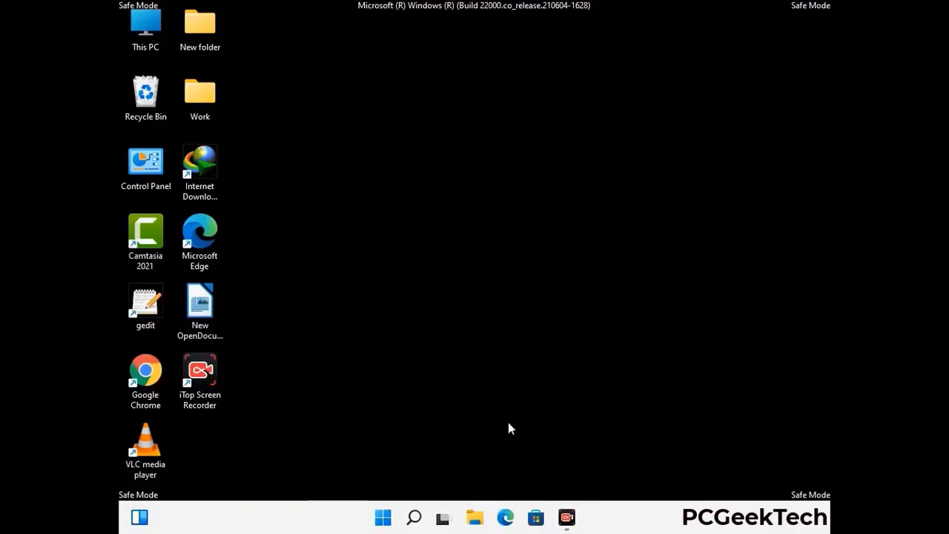
Turn on 'Show hidden files, folders, and drives' in File Explorer Options and apply it
{"action": "double_click", "coordinate": [146, 176]}
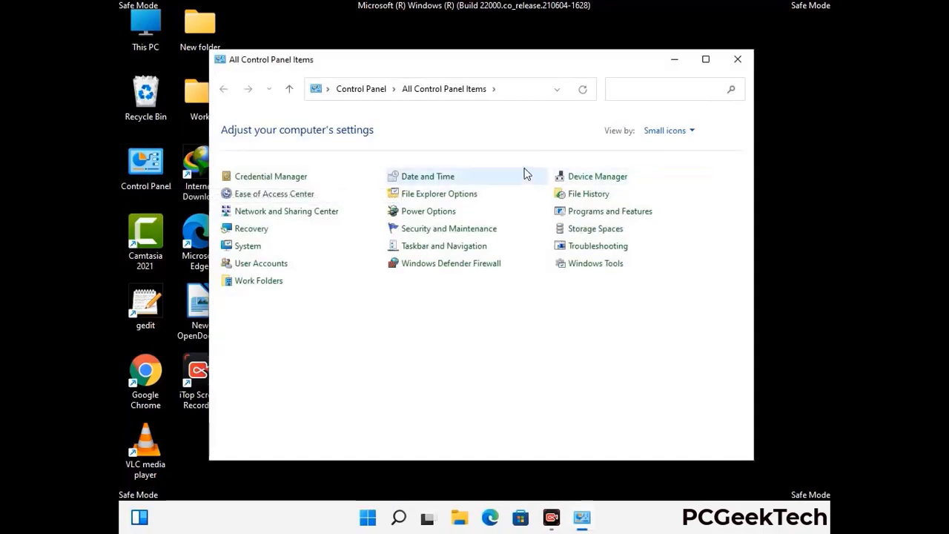
{"action": "left_click", "coordinate": [456, 196]}
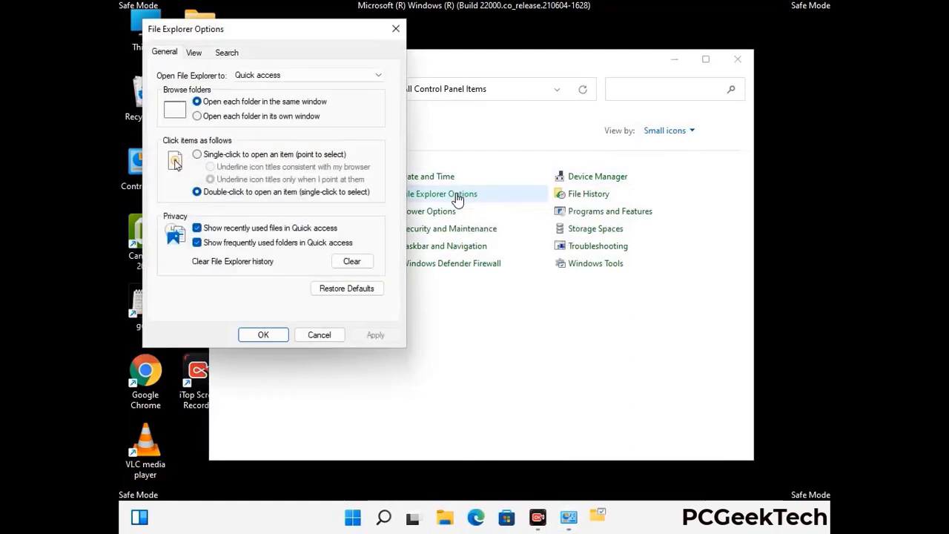
{"action": "left_click", "coordinate": [198, 54]}
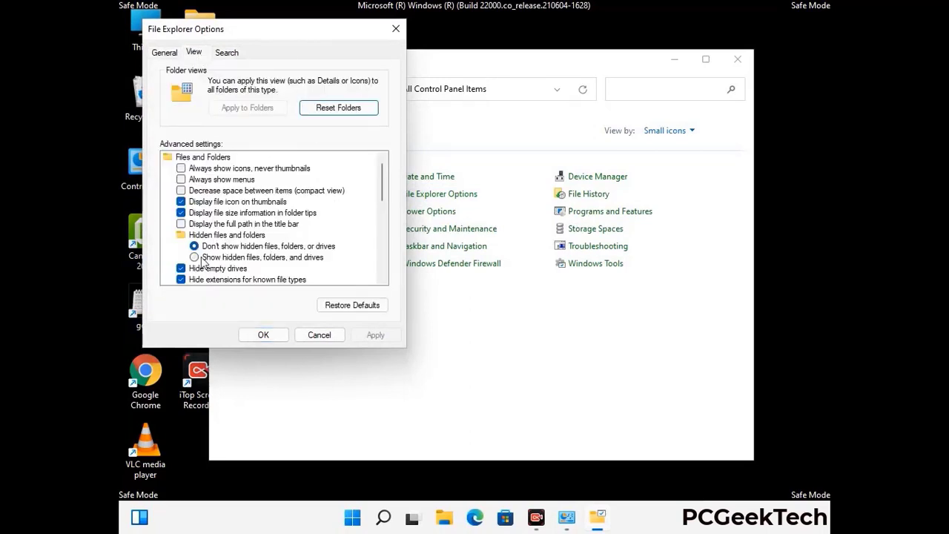
{"action": "left_click", "coordinate": [194, 257]}
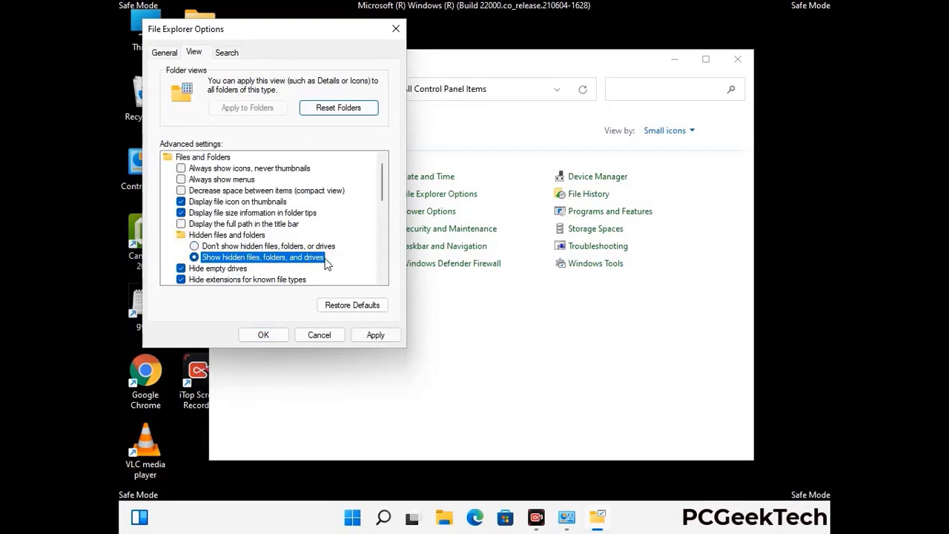
{"action": "left_click", "coordinate": [375, 335]}
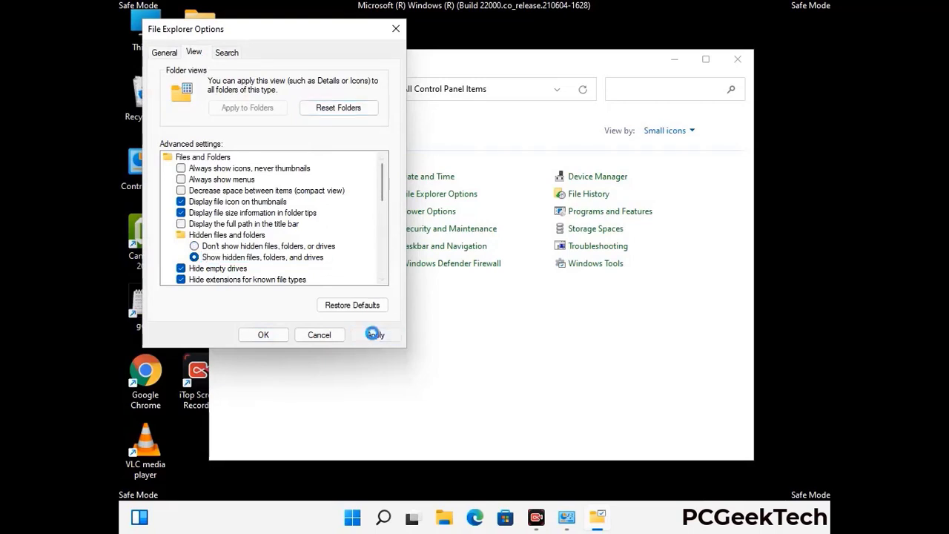
{"action": "left_click", "coordinate": [252, 336]}
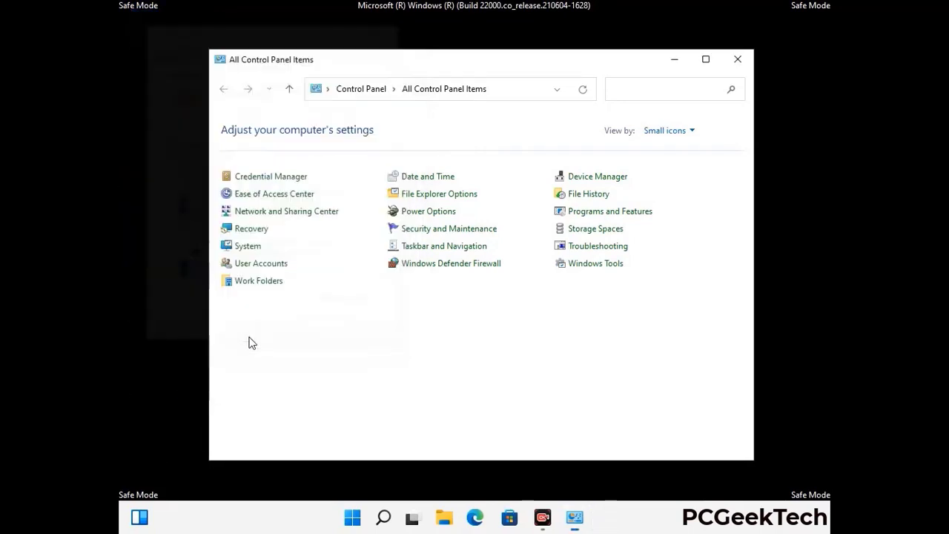
Close Control Panel and browse to C:\Windows\System32\drivers\etc in File Explorer
{"action": "left_click", "coordinate": [736, 60]}
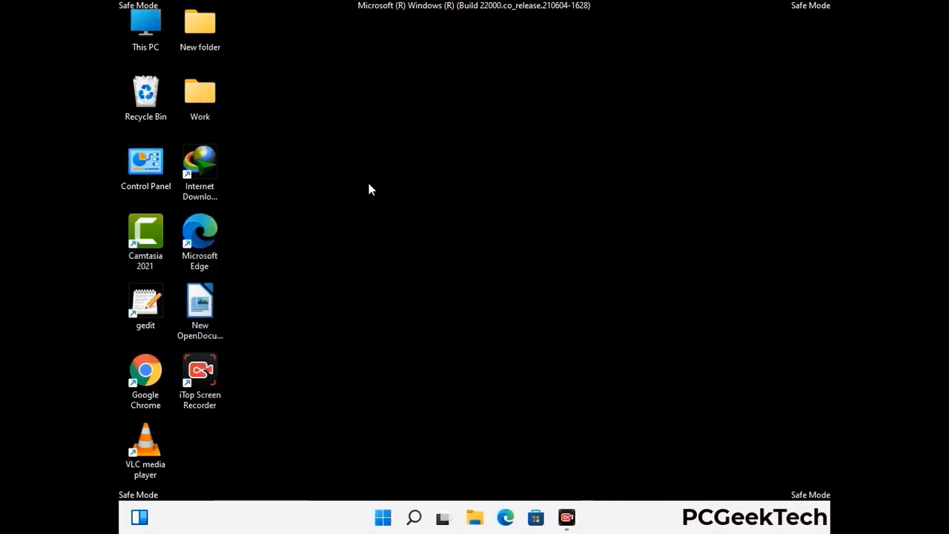
{"action": "double_click", "coordinate": [141, 46]}
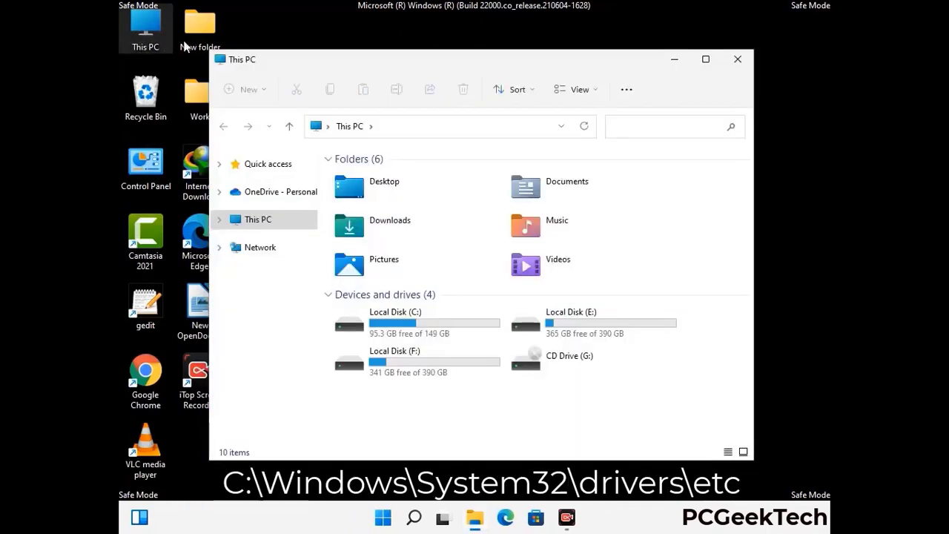
{"action": "double_click", "coordinate": [416, 325]}
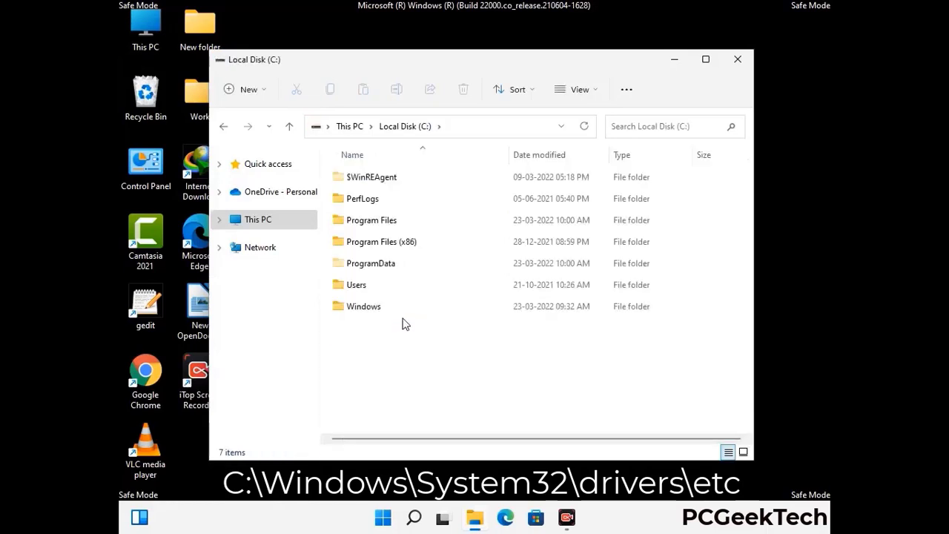
{"action": "double_click", "coordinate": [363, 306]}
{"action": "scroll", "coordinate": [474, 315], "scroll_direction": "down", "scroll_amount": 6}
{"action": "scroll", "coordinate": [468, 320], "scroll_direction": "down", "scroll_amount": 12}
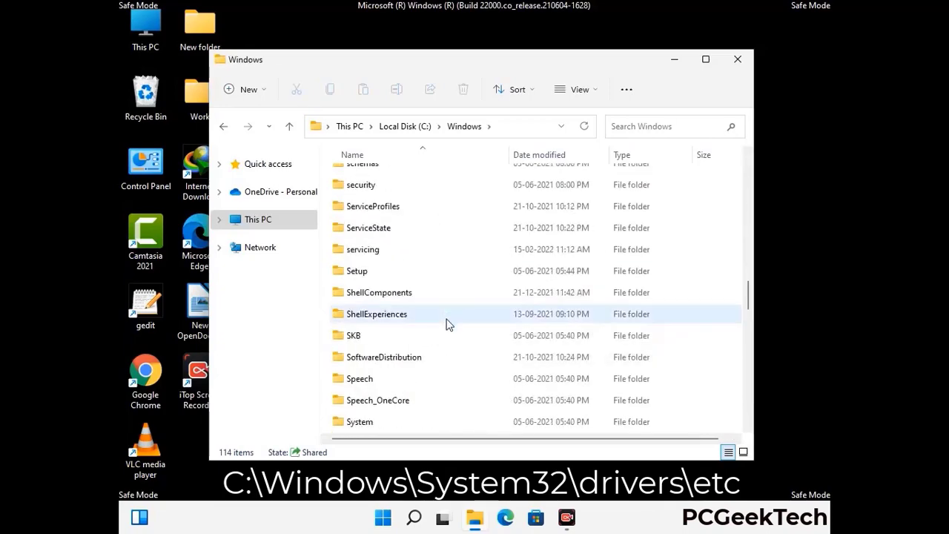
{"action": "scroll", "coordinate": [447, 323], "scroll_direction": "down", "scroll_amount": 3}
{"action": "double_click", "coordinate": [363, 314]}
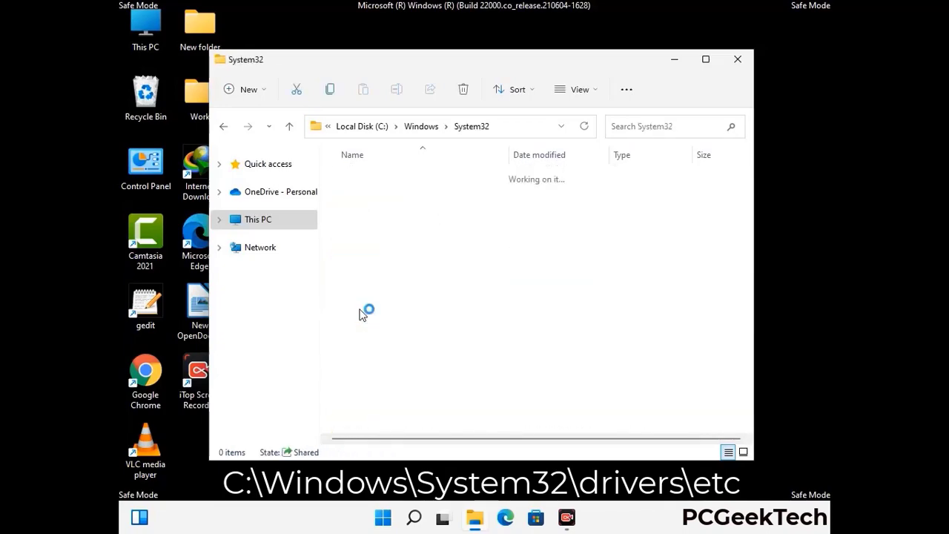
{"action": "scroll", "coordinate": [407, 319], "scroll_direction": "down", "scroll_amount": 4}
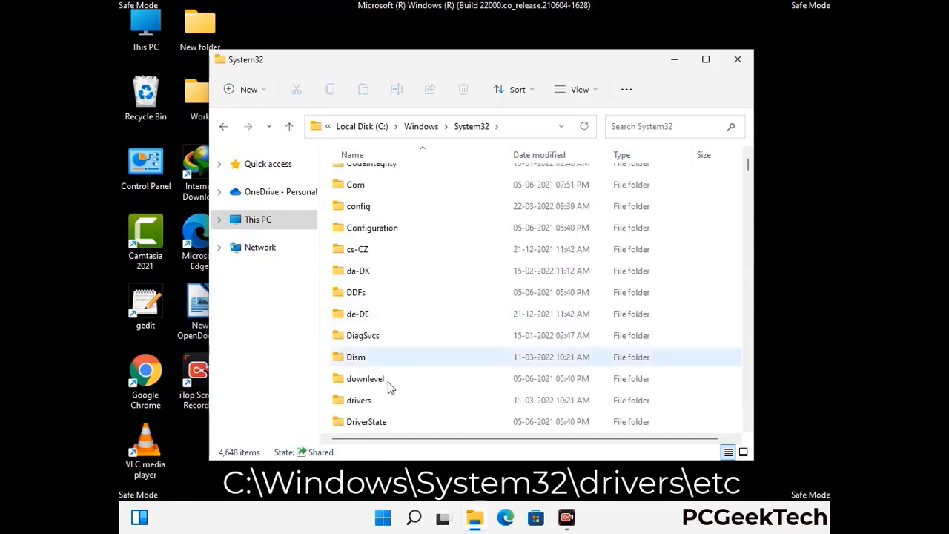
{"action": "double_click", "coordinate": [369, 402]}
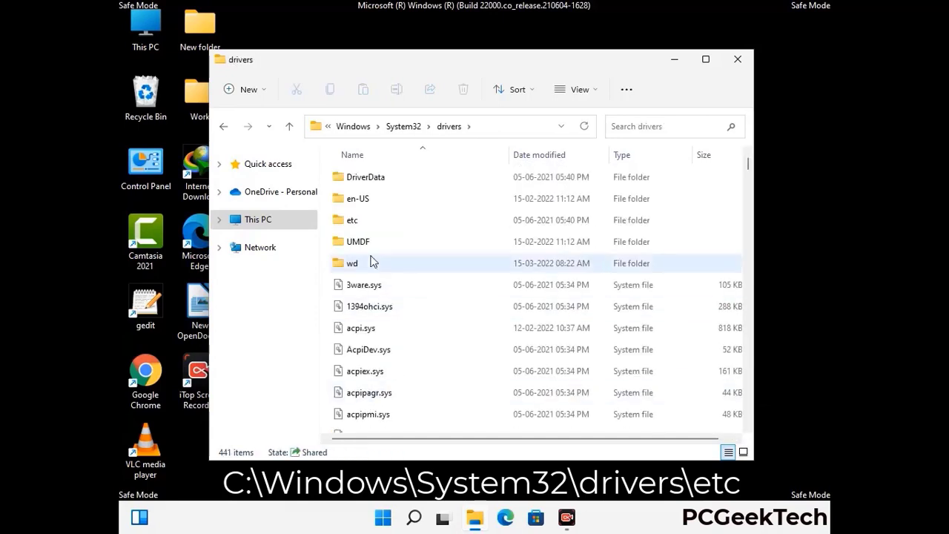
{"action": "double_click", "coordinate": [352, 220]}
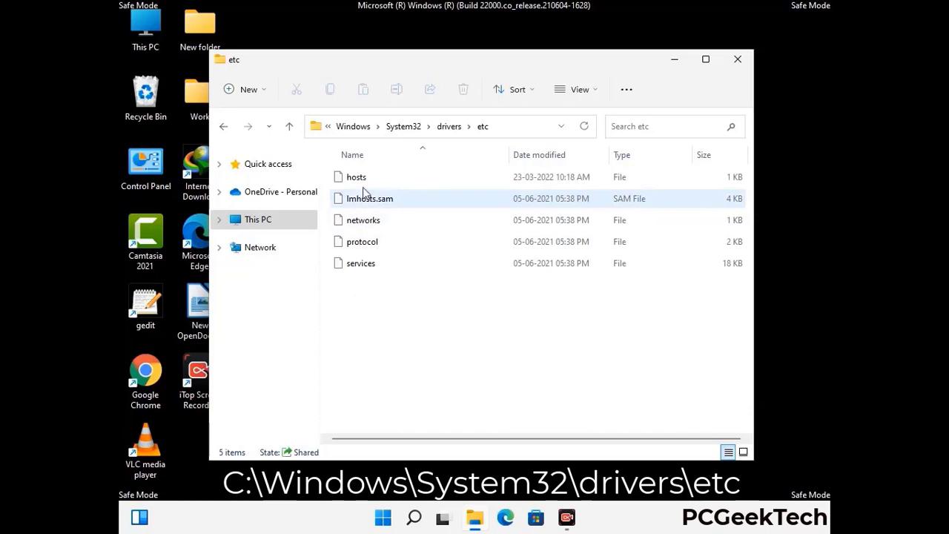
Open the hosts file with Notepad
{"action": "left_click", "coordinate": [364, 182]}
{"action": "double_click", "coordinate": [364, 185]}
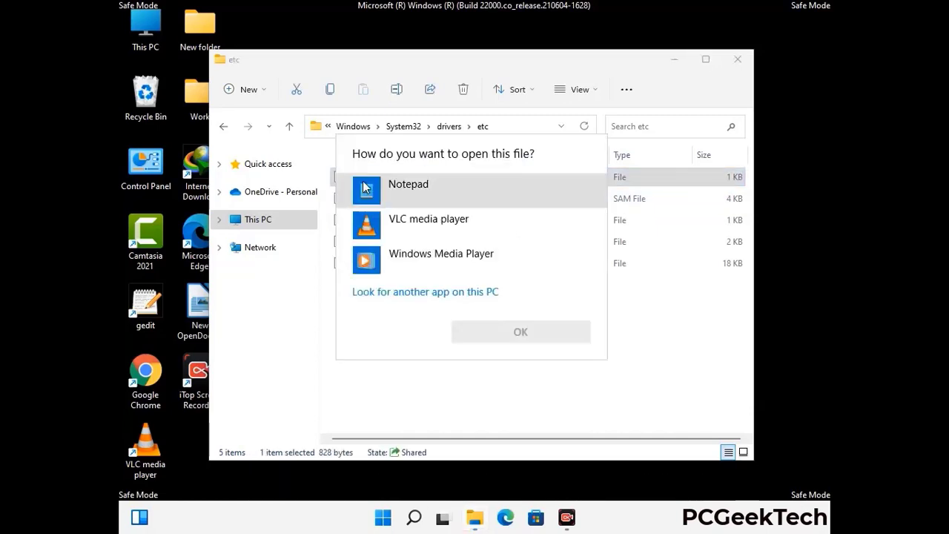
{"action": "left_click", "coordinate": [430, 190]}
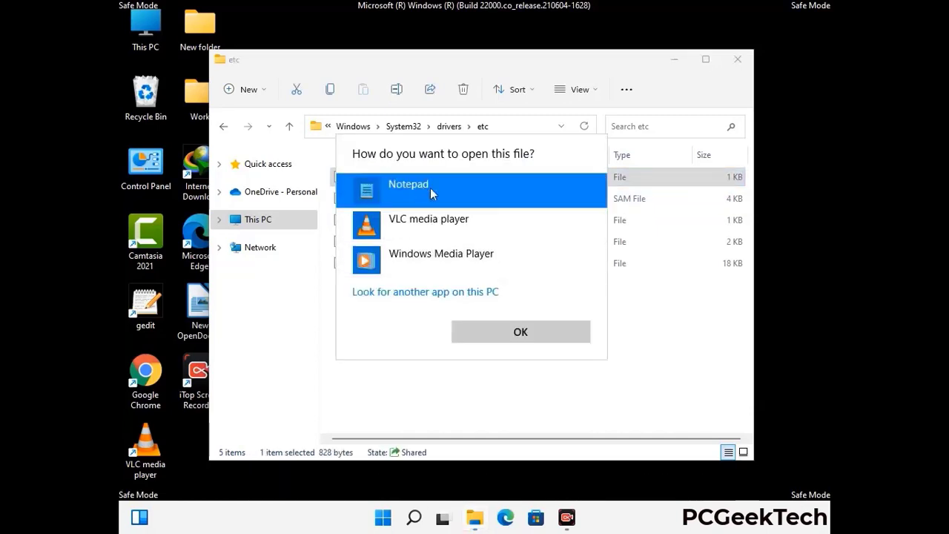
{"action": "left_click", "coordinate": [520, 333]}
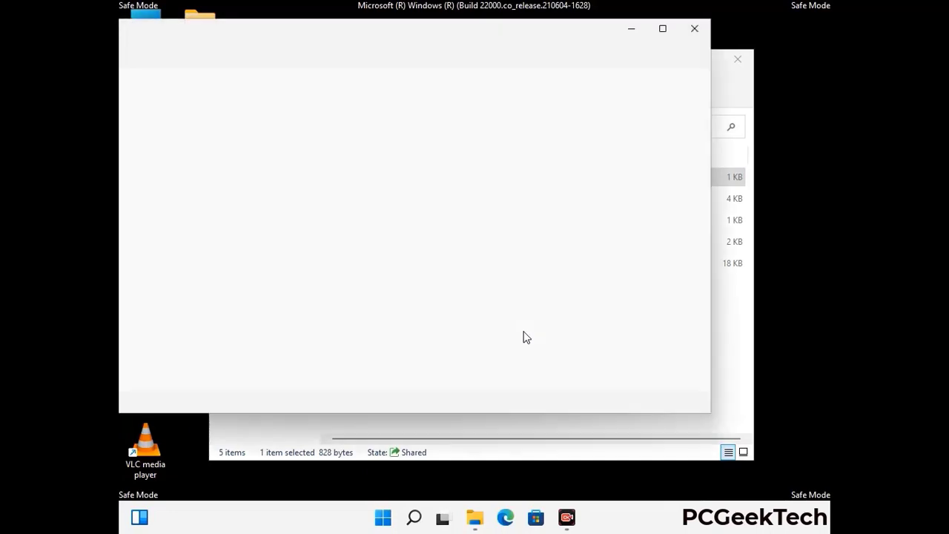
Add an empty line at the end of the hosts file and save it
{"action": "left_click_drag", "start_coordinate": [358, 42], "coordinate": [496, 42]}
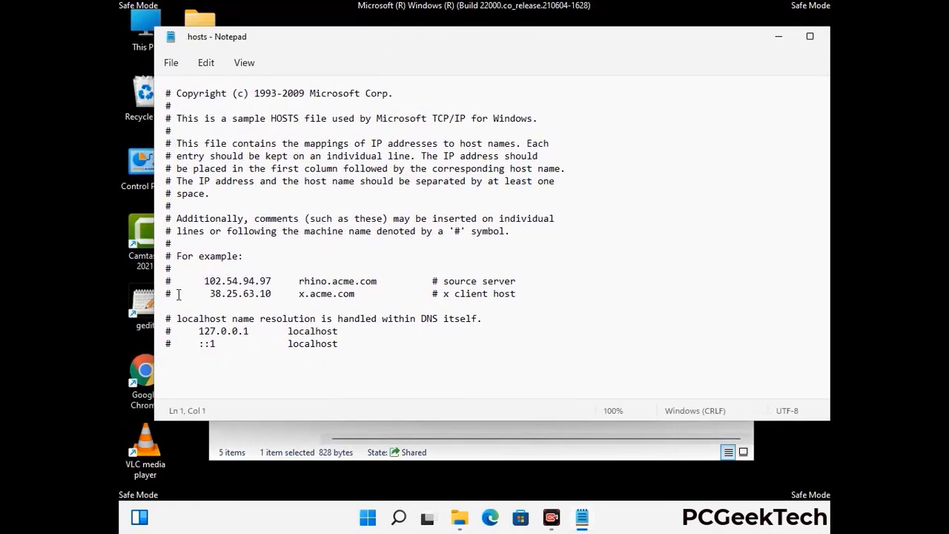
{"action": "left_click", "coordinate": [355, 349]}
{"action": "key", "text": "Return"}
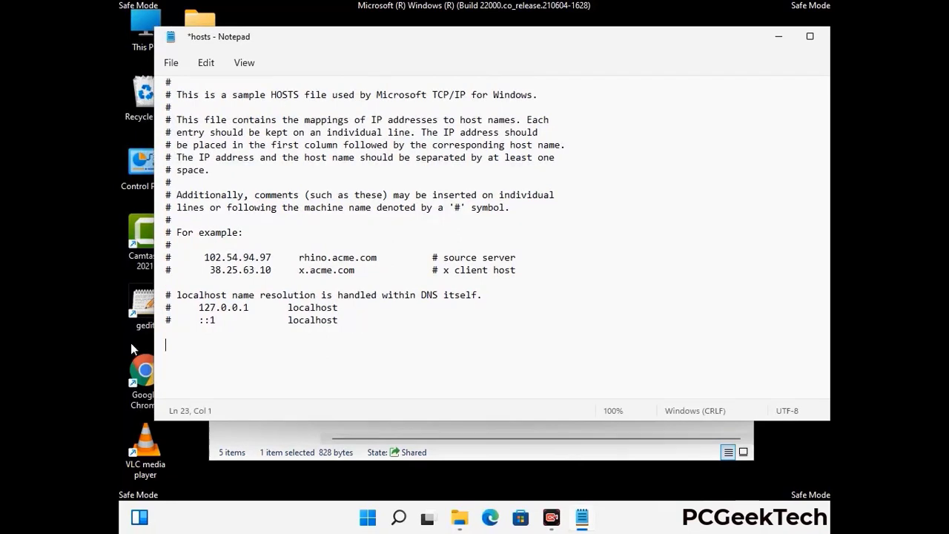
{"action": "left_click", "coordinate": [171, 63]}
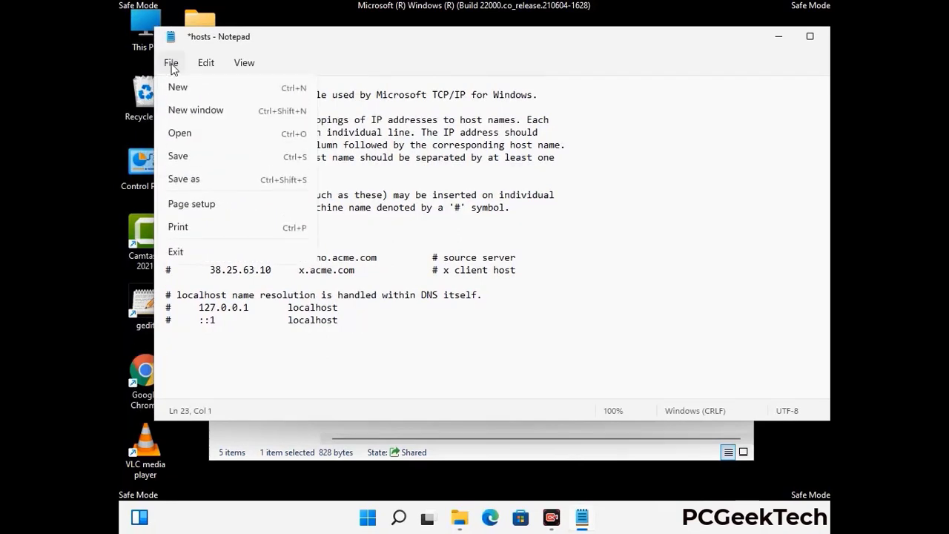
{"action": "left_click", "coordinate": [178, 158]}
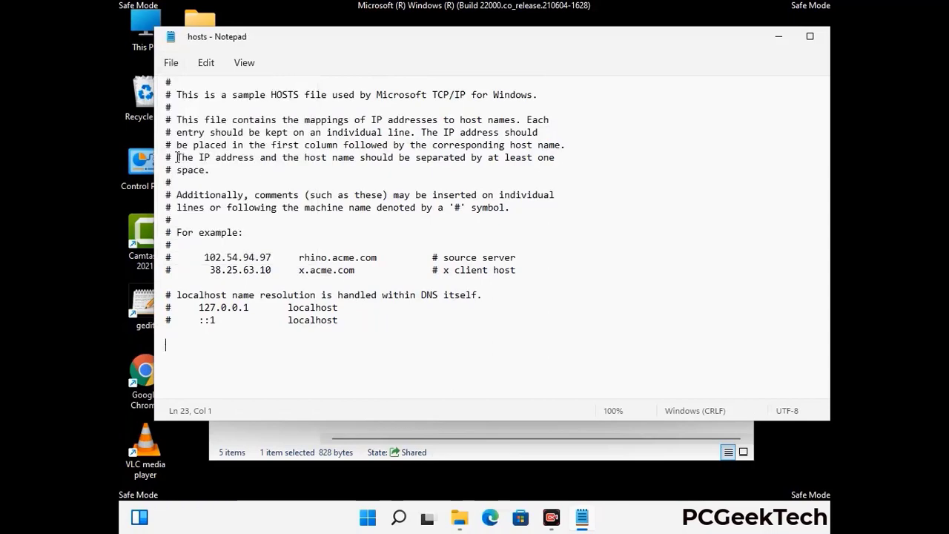
Close Notepad and the etc folder window
{"action": "left_click_drag", "start_coordinate": [713, 41], "coordinate": [606, 41]}
{"action": "left_click", "coordinate": [715, 41]}
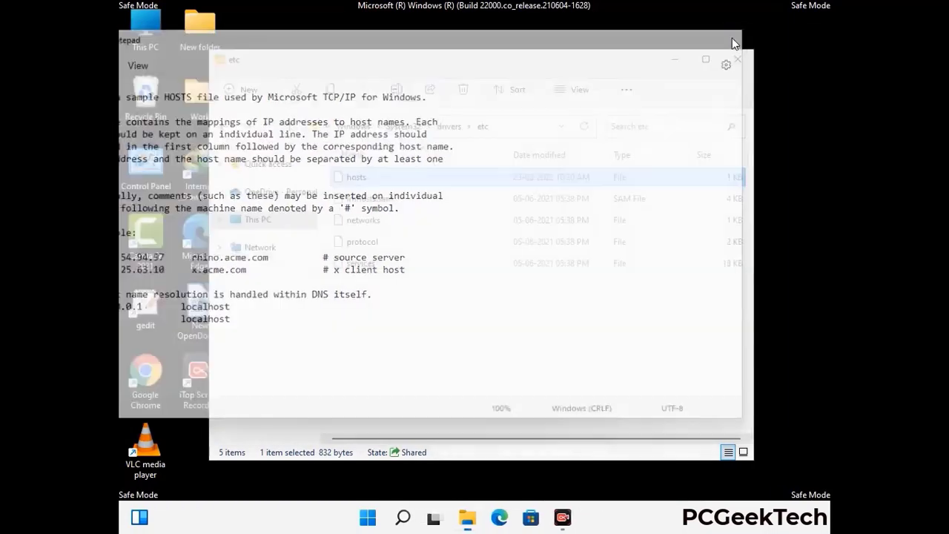
{"action": "left_click", "coordinate": [738, 57]}
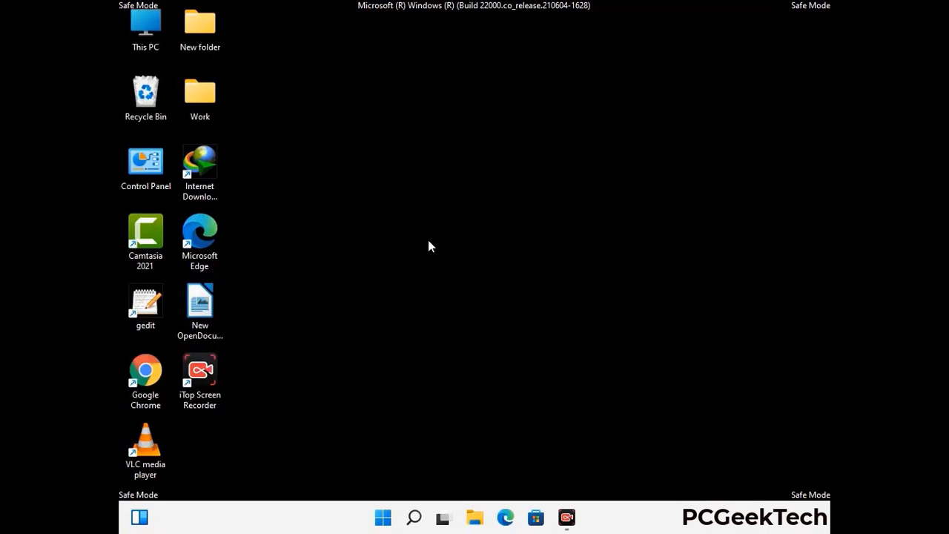
Run %appdata% from the Run box to open AppData\Roaming
{"action": "key", "text": "super+r"}
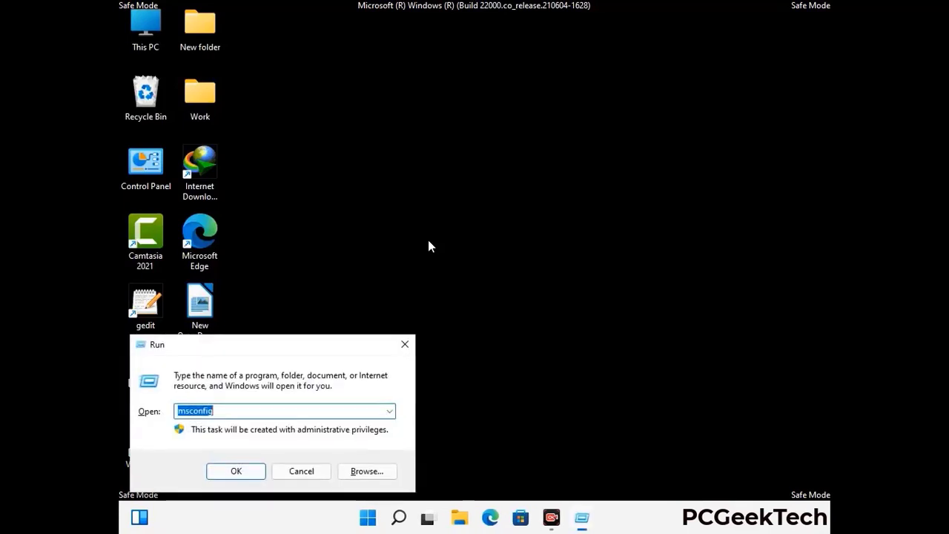
{"action": "left_click_drag", "start_coordinate": [271, 338], "coordinate": [441, 147]}
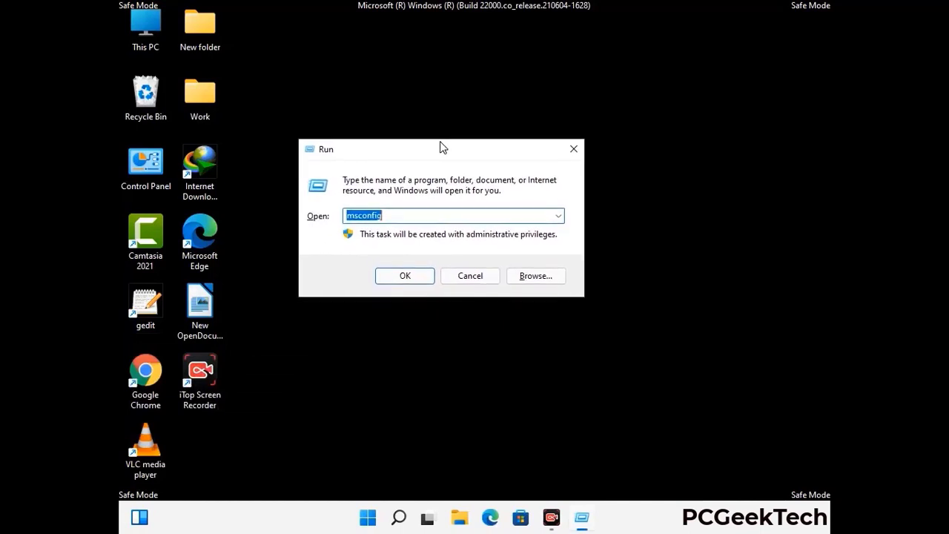
{"action": "type", "text": "%"}
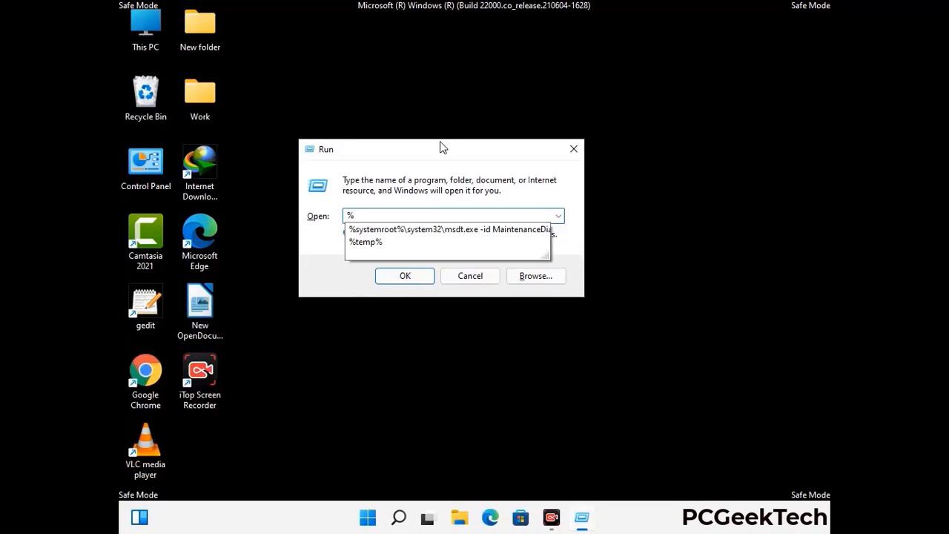
{"action": "type", "text": "appdat"}
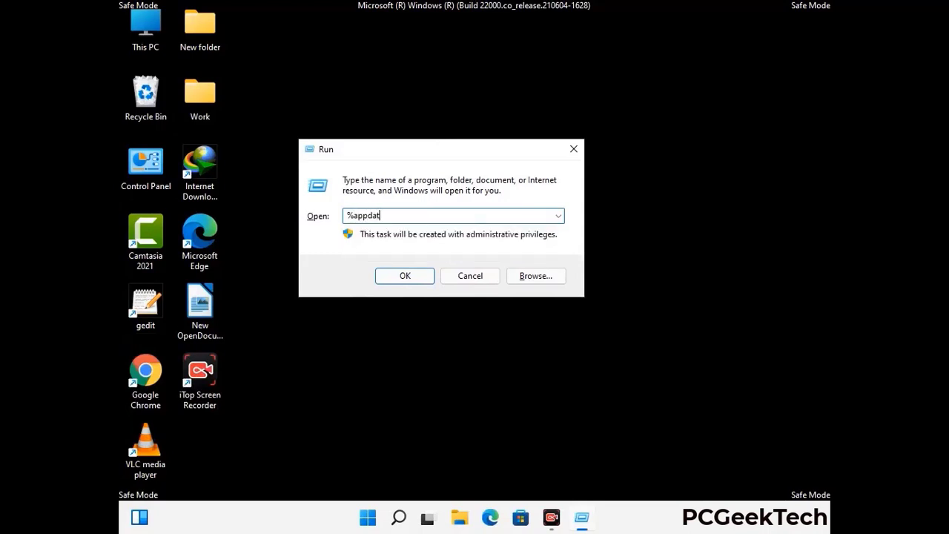
{"action": "type", "text": "a%"}
{"action": "key", "text": "Return"}
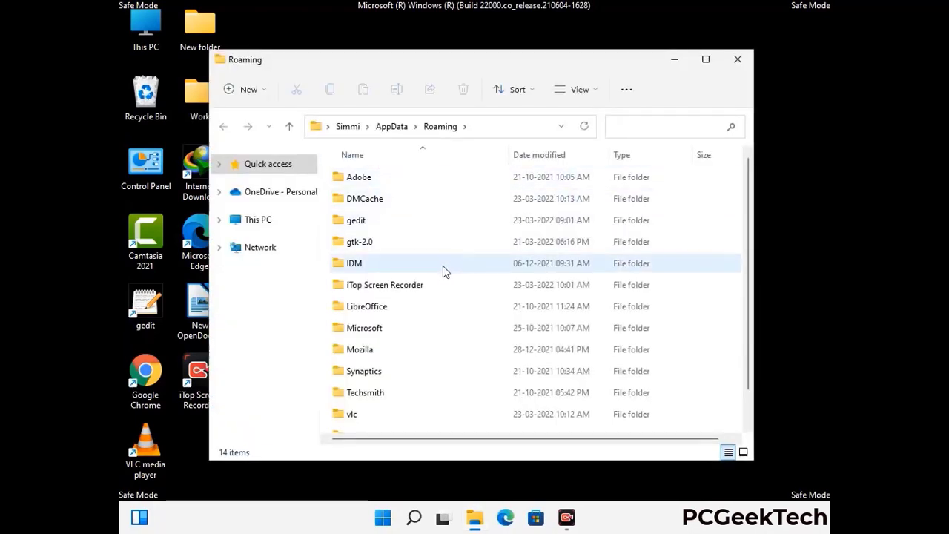
Delete the Zoom folder from AppData\Roaming and close the window
{"action": "scroll", "coordinate": [445, 267], "scroll_direction": "down", "scroll_amount": 1}
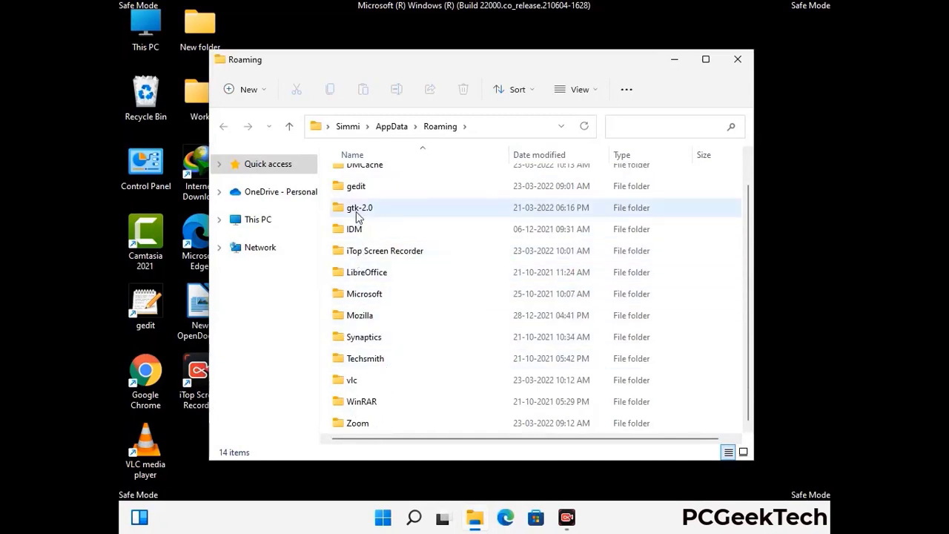
{"action": "scroll", "coordinate": [359, 226], "scroll_direction": "up", "scroll_amount": 1}
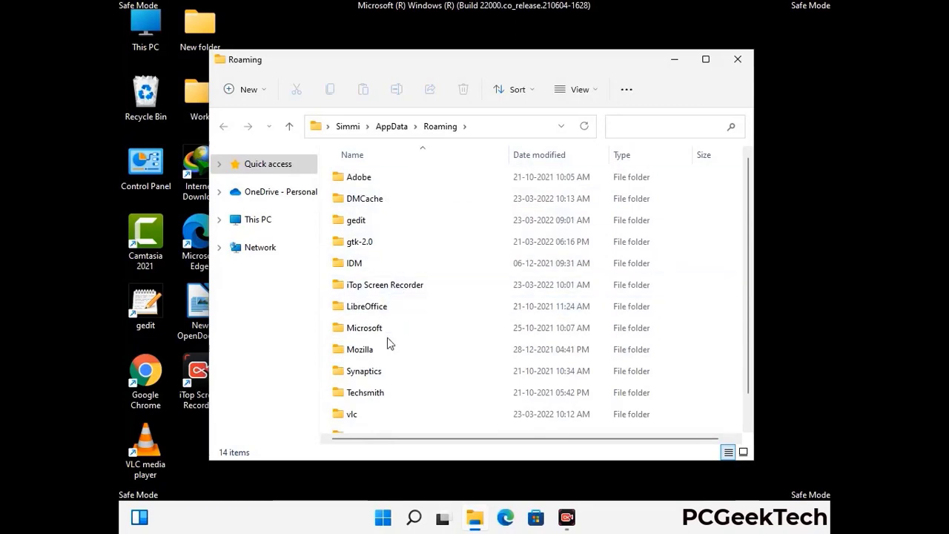
{"action": "scroll", "coordinate": [388, 346], "scroll_direction": "down", "scroll_amount": 1}
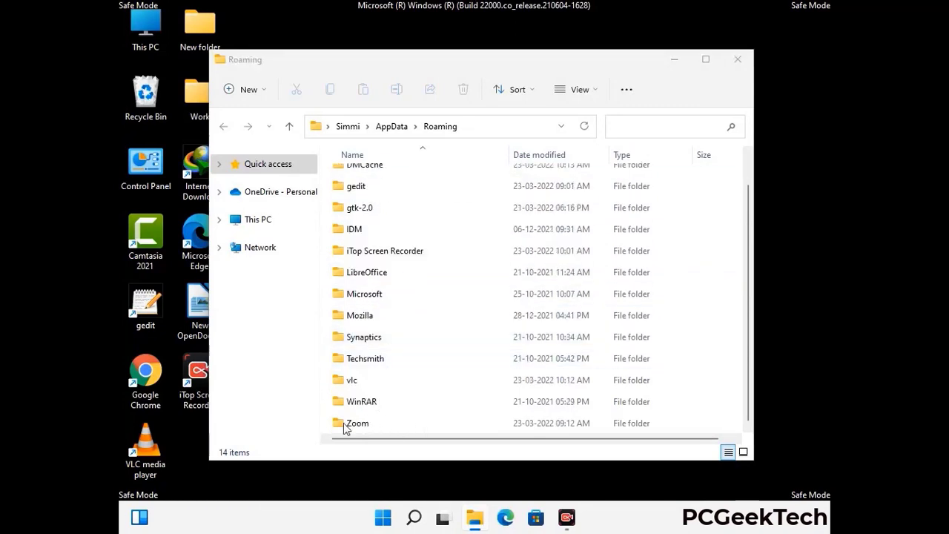
{"action": "left_click", "coordinate": [531, 420]}
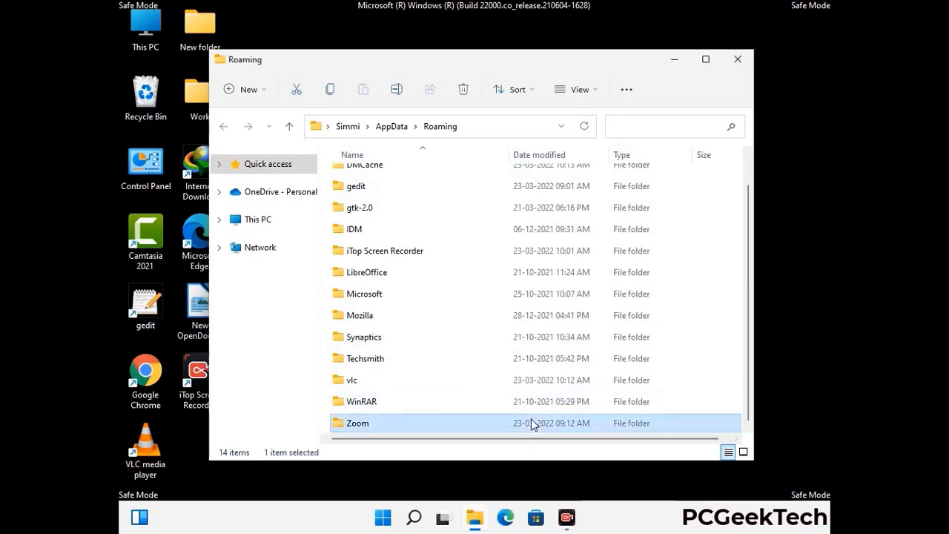
{"action": "left_click", "coordinate": [464, 89]}
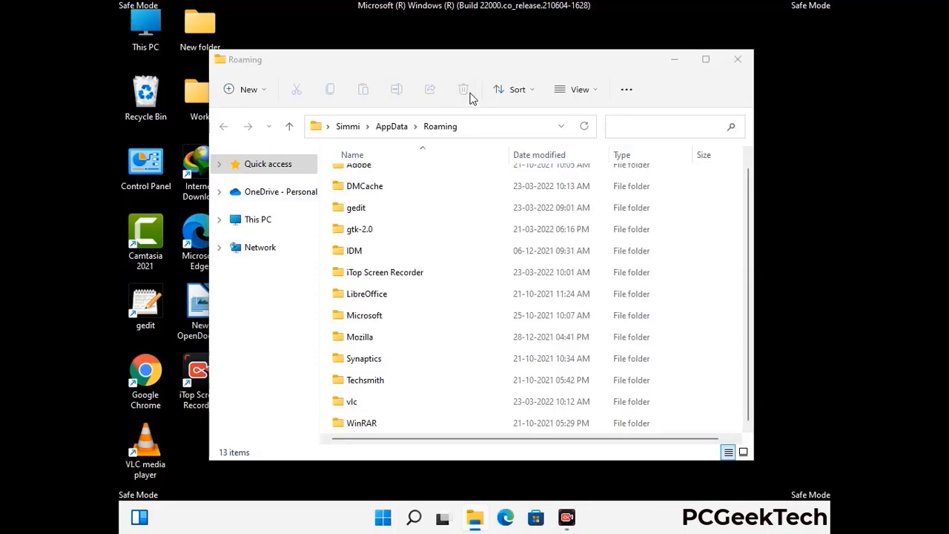
{"action": "left_click", "coordinate": [736, 64]}
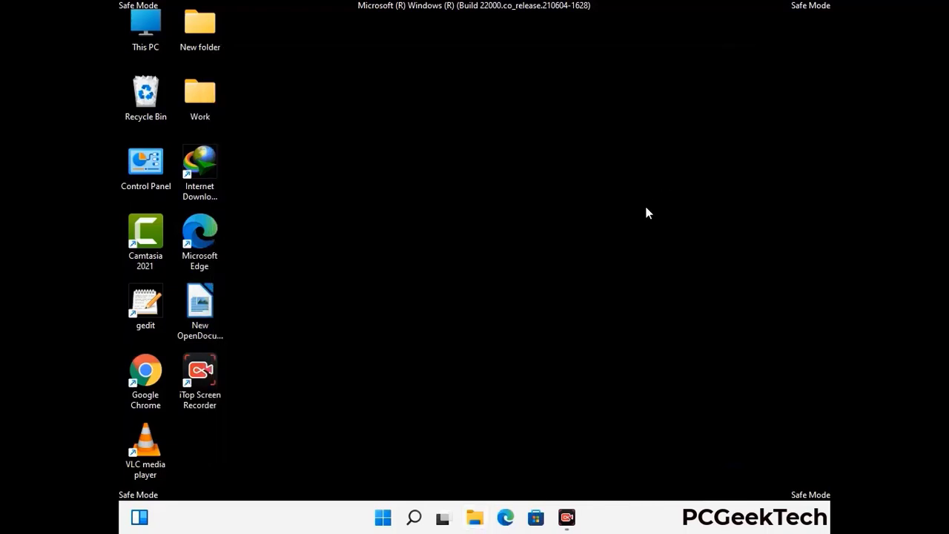
Run %LocalAppData% from the Run box to open AppData\Local
{"action": "key", "text": "super+r"}
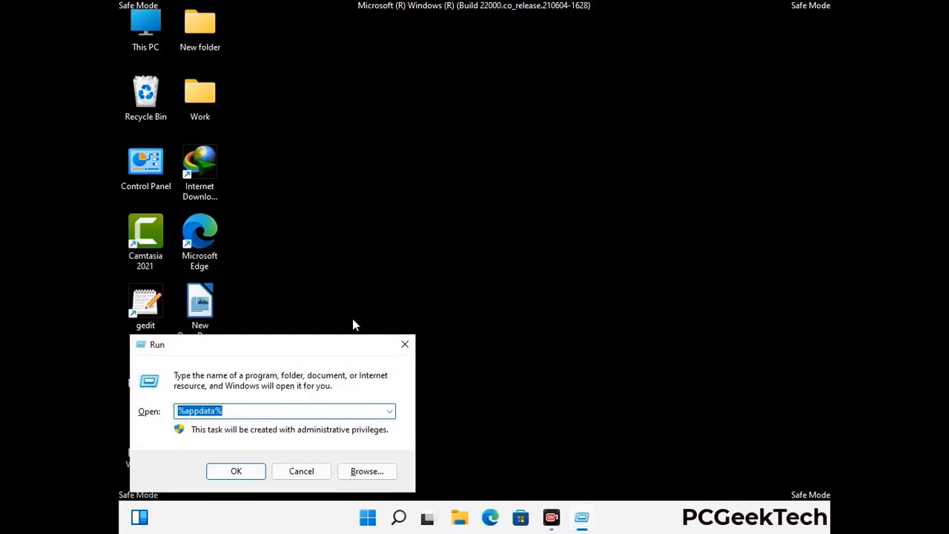
{"action": "left_click_drag", "start_coordinate": [297, 352], "coordinate": [498, 188]}
{"action": "type", "text": "%Local"}
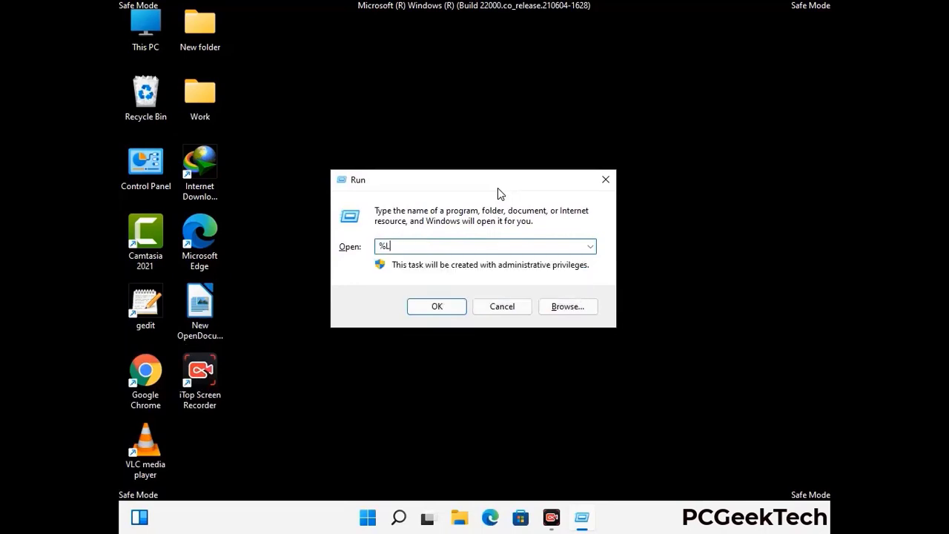
{"action": "type", "text": "App"}
{"action": "key", "text": "Return"}
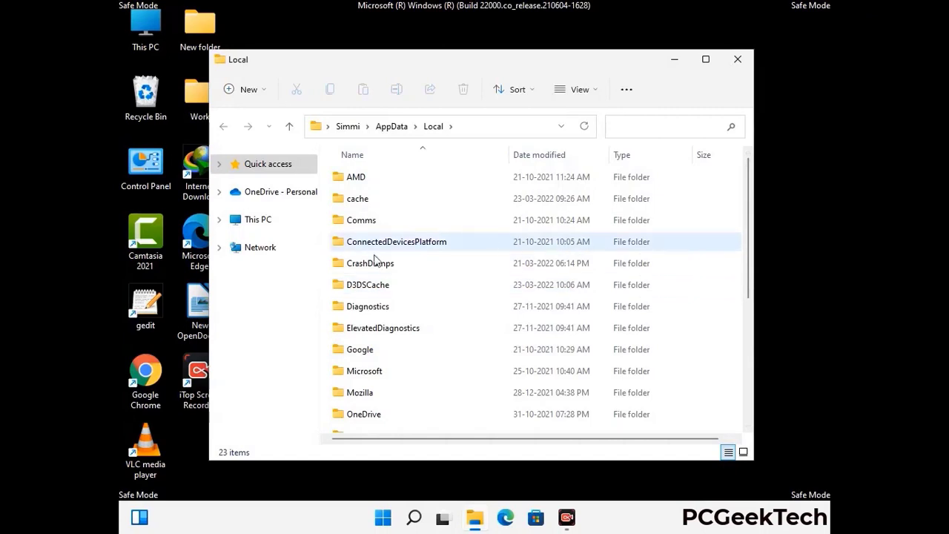
Delete the Mozilla folder from AppData\Local and close the window
{"action": "scroll", "coordinate": [396, 333], "scroll_direction": "down", "scroll_amount": 1}
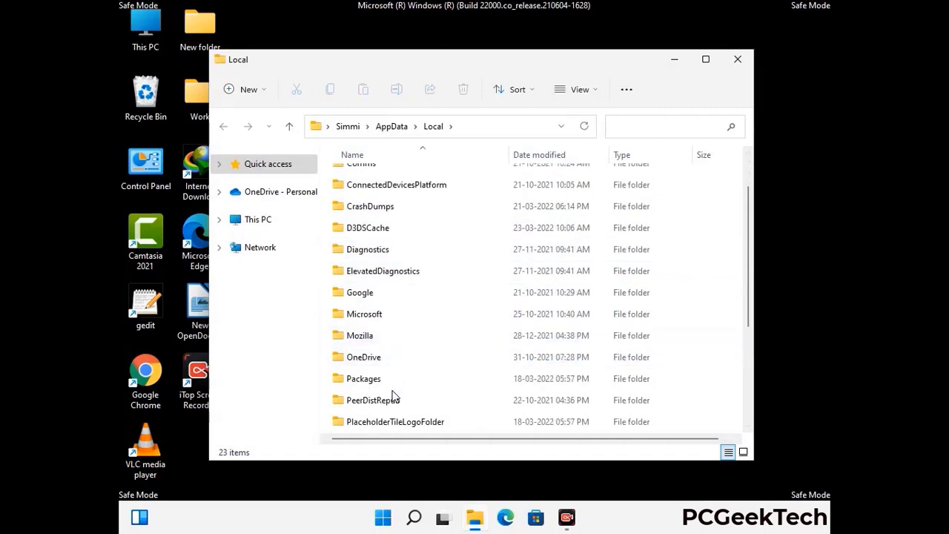
{"action": "left_click", "coordinate": [365, 335]}
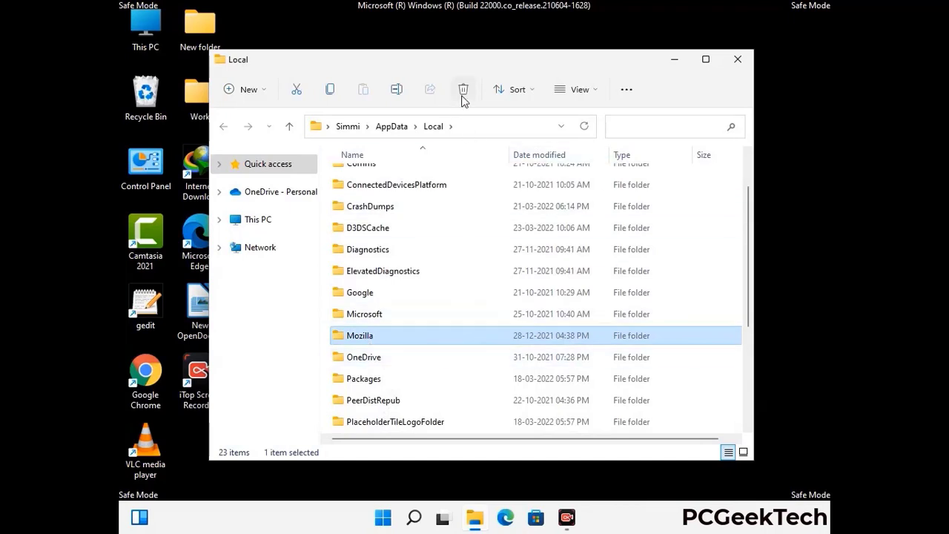
{"action": "left_click", "coordinate": [462, 95]}
{"action": "left_click", "coordinate": [461, 95]}
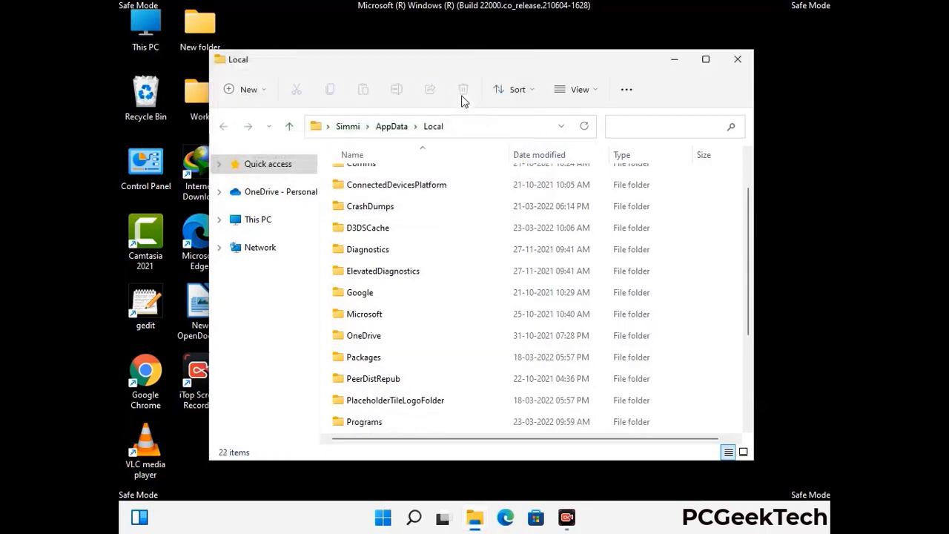
{"action": "left_click", "coordinate": [738, 66]}
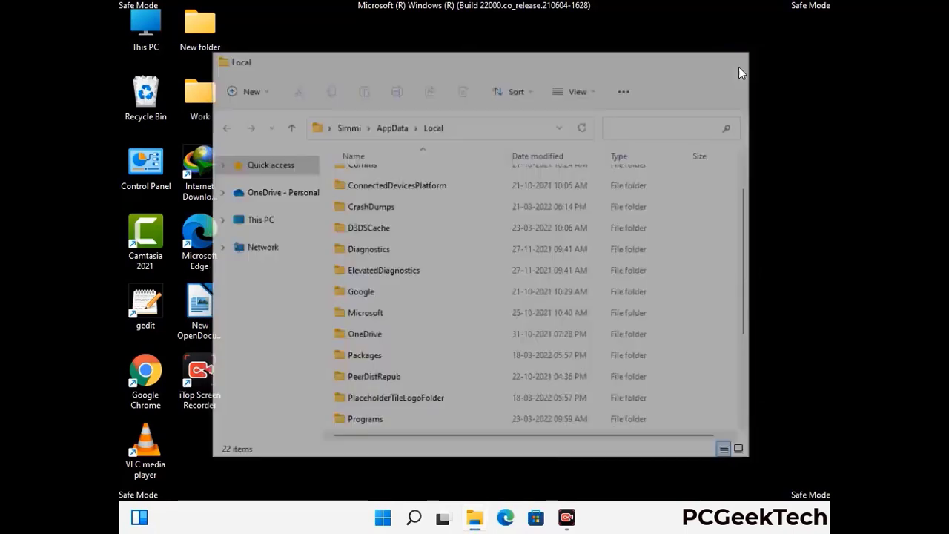
Open the C:\ProgramData folder from the Run box
{"action": "key", "text": "super+r"}
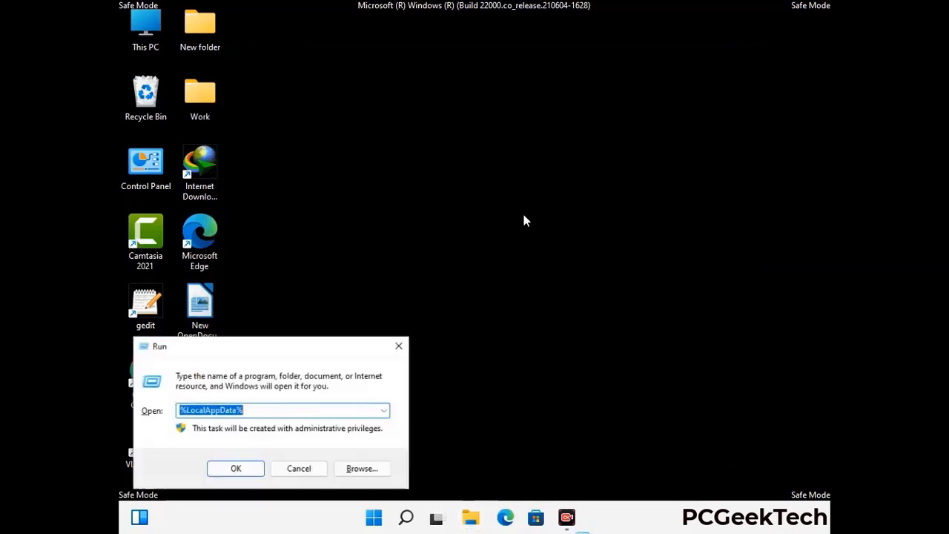
{"action": "left_click_drag", "start_coordinate": [241, 351], "coordinate": [434, 195]}
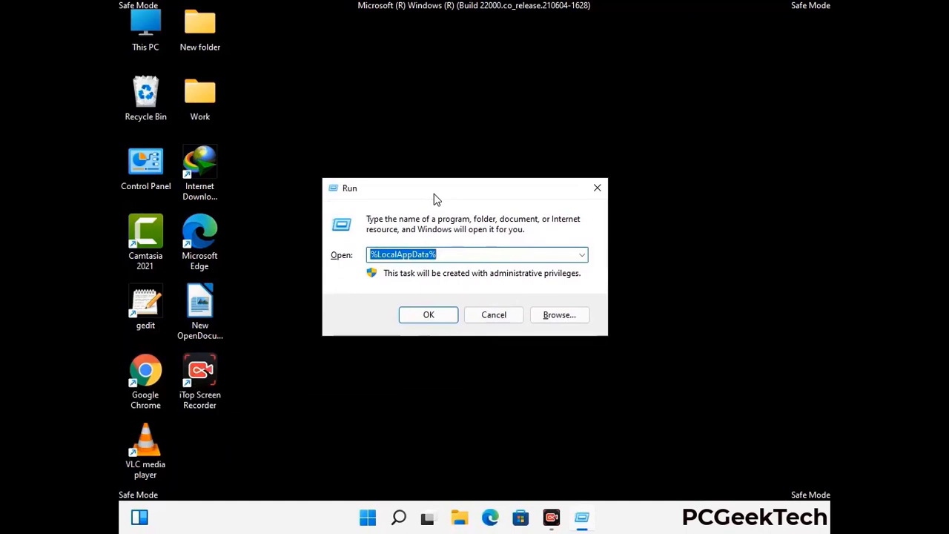
{"action": "type", "text": "%"}
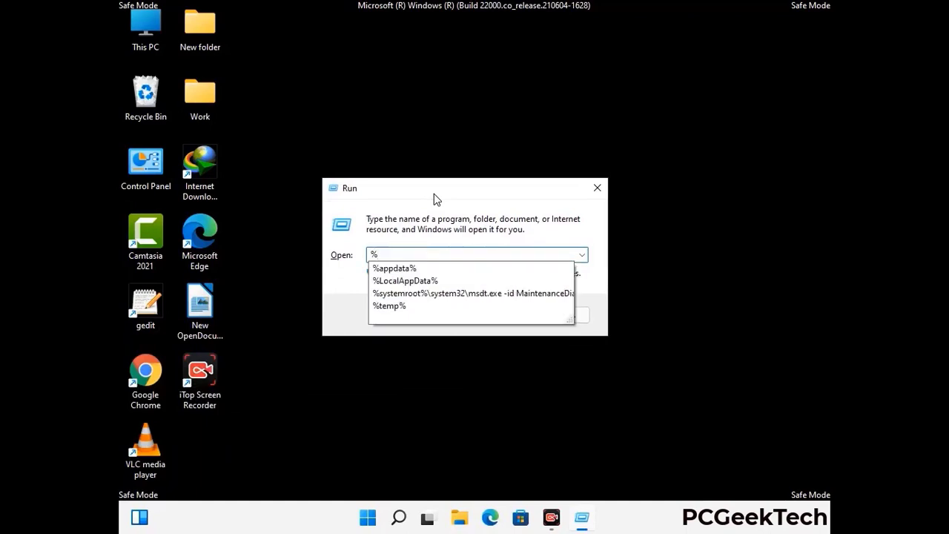
{"action": "type", "text": "ProgramData%"}
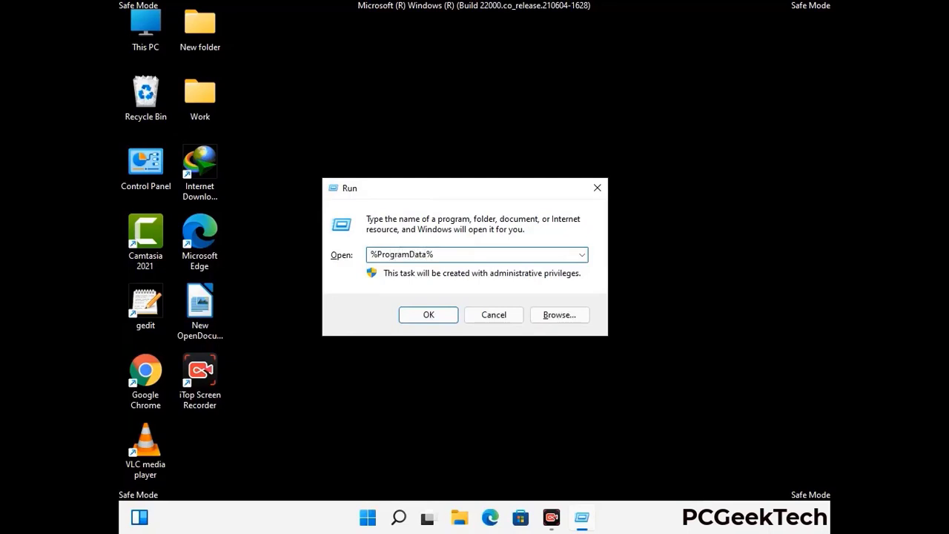
{"action": "key", "text": "Return"}
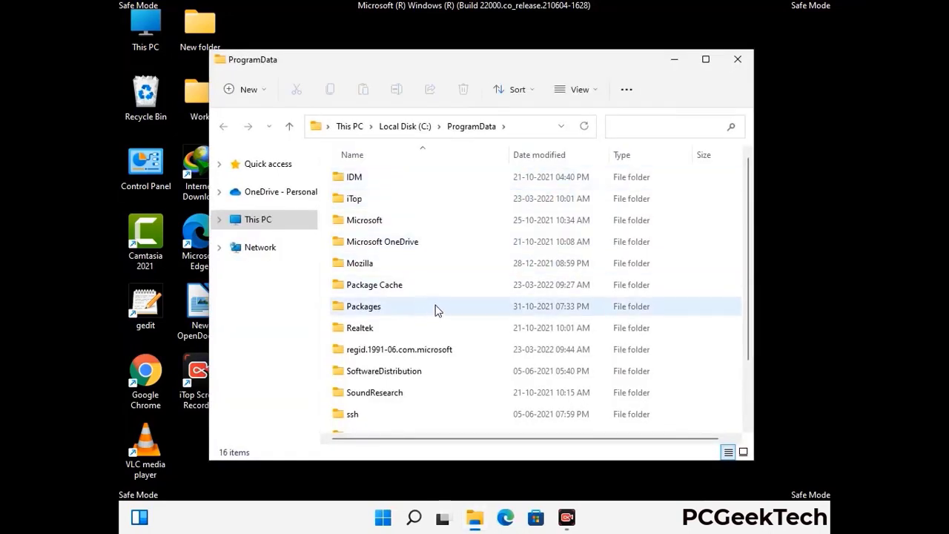
Delete the Mozilla folder from ProgramData and close the window
{"action": "scroll", "coordinate": [436, 315], "scroll_direction": "down", "scroll_amount": 1}
{"action": "scroll", "coordinate": [435, 326], "scroll_direction": "down", "scroll_amount": 1}
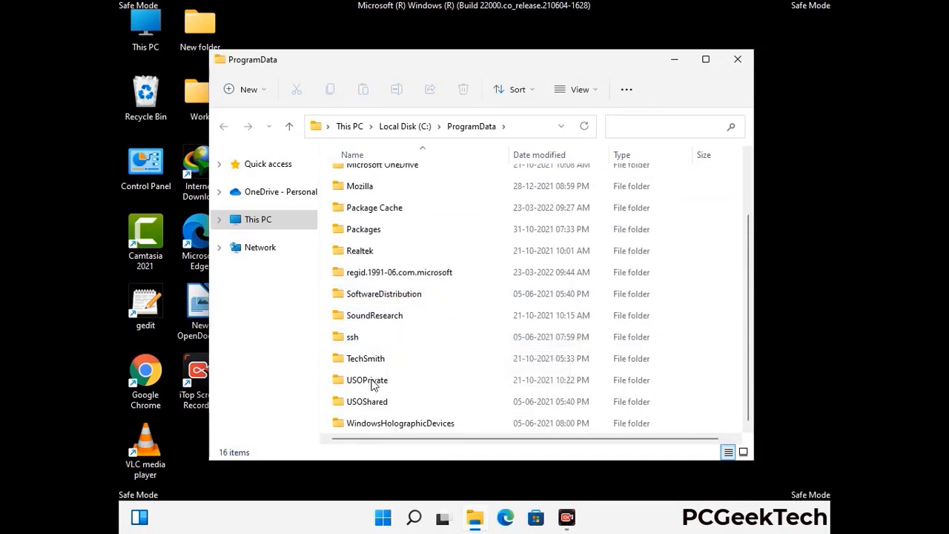
{"action": "left_click", "coordinate": [371, 186]}
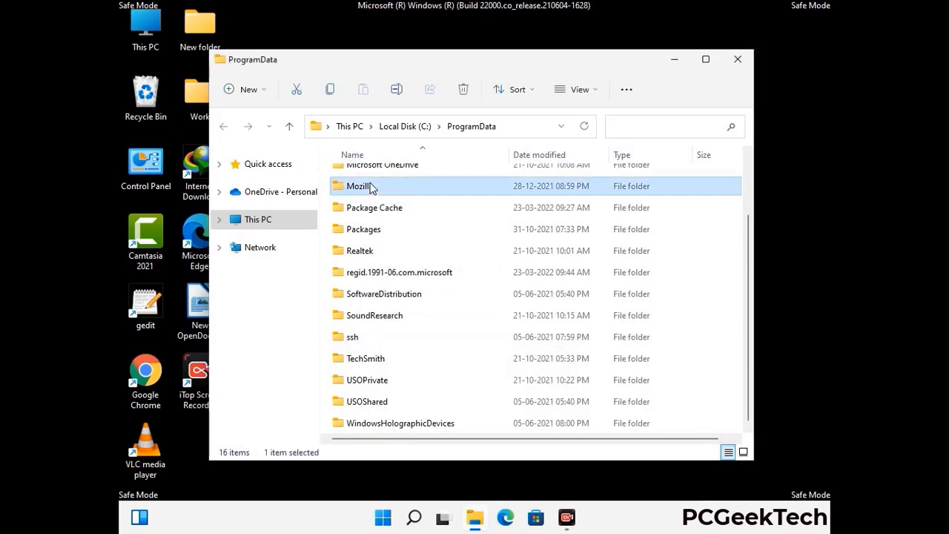
{"action": "left_click", "coordinate": [464, 89]}
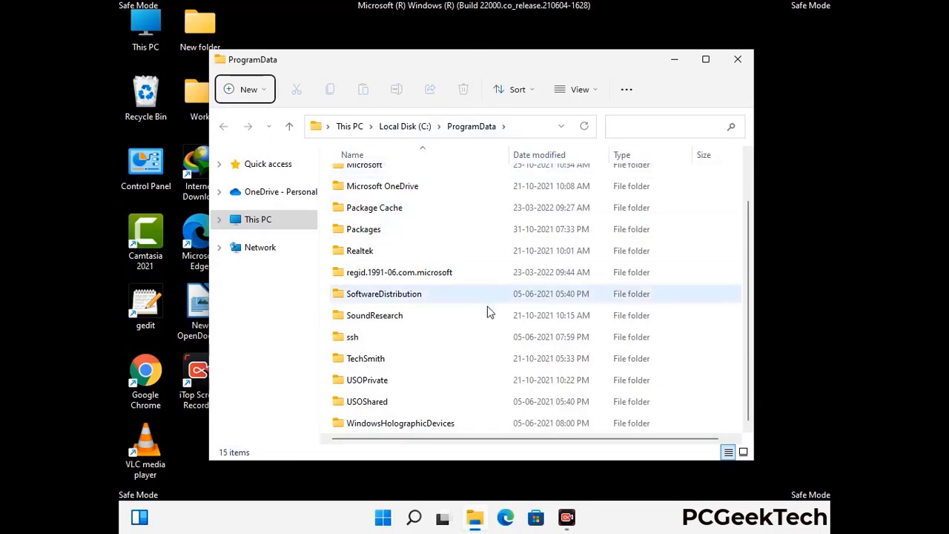
{"action": "scroll", "coordinate": [488, 312], "scroll_direction": "up", "scroll_amount": 1}
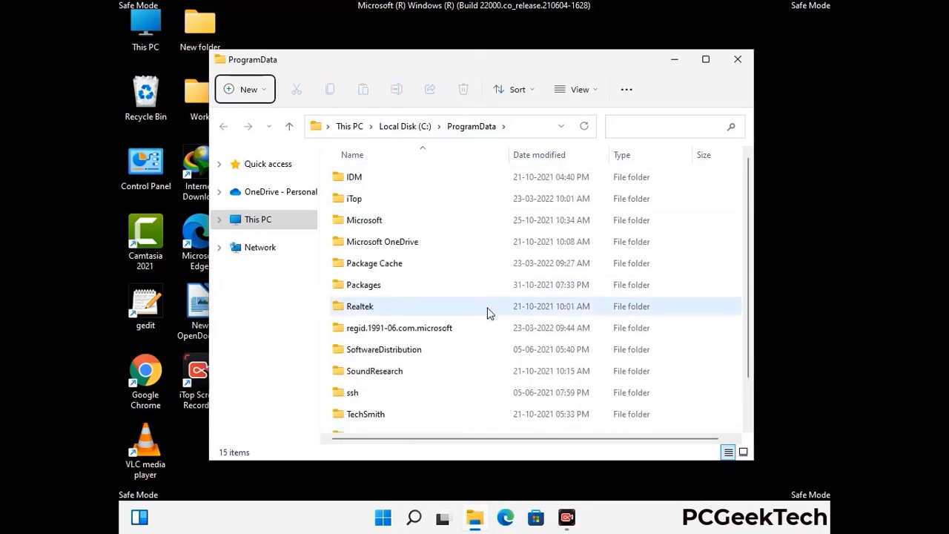
{"action": "left_click", "coordinate": [745, 63]}
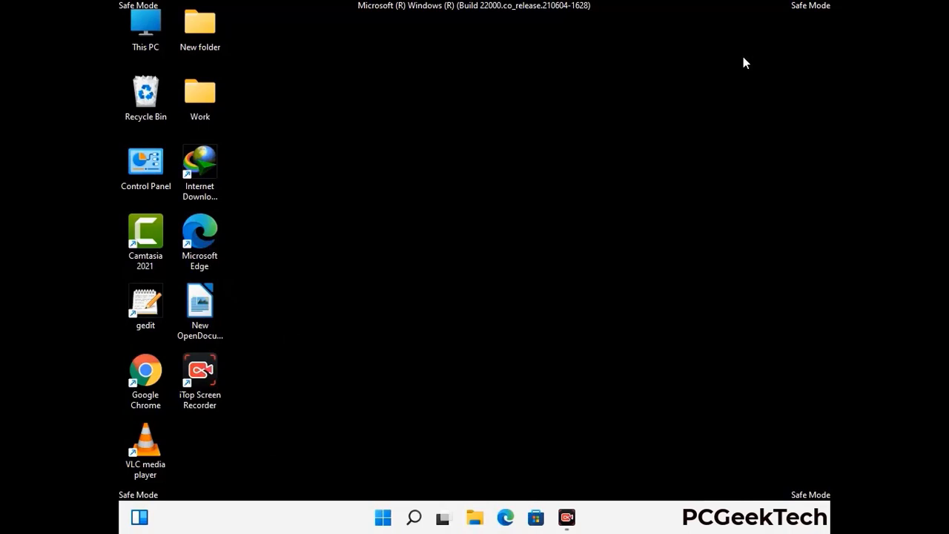
{"action": "key", "text": "super+r"}
{"action": "left_click_drag", "start_coordinate": [310, 343], "coordinate": [494, 191]}
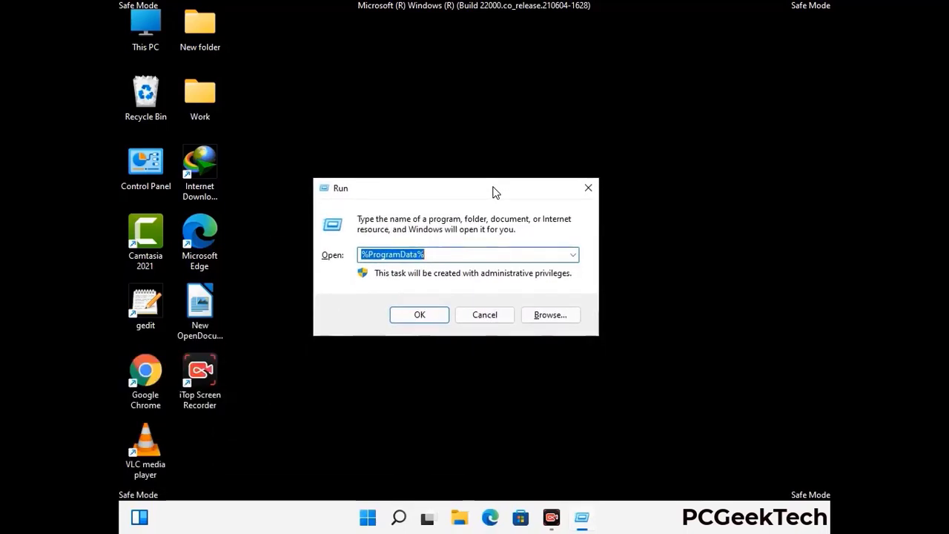
{"action": "type", "text": "%Wi"}
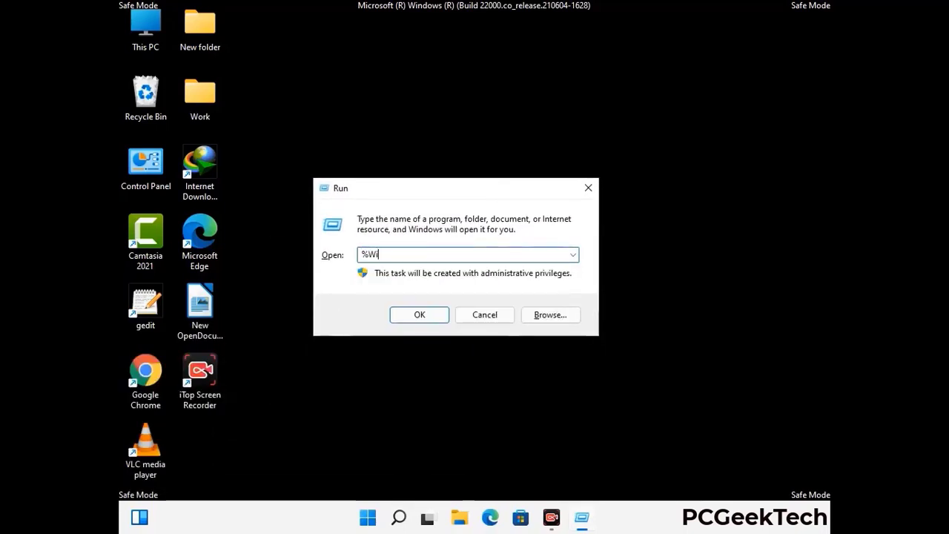
{"action": "type", "text": "nDir%"}
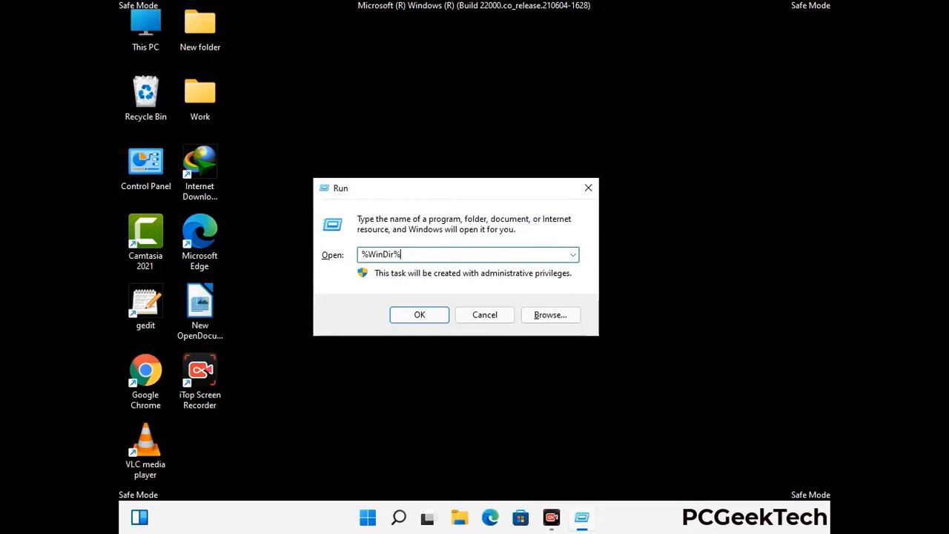
{"action": "key", "text": "Return"}
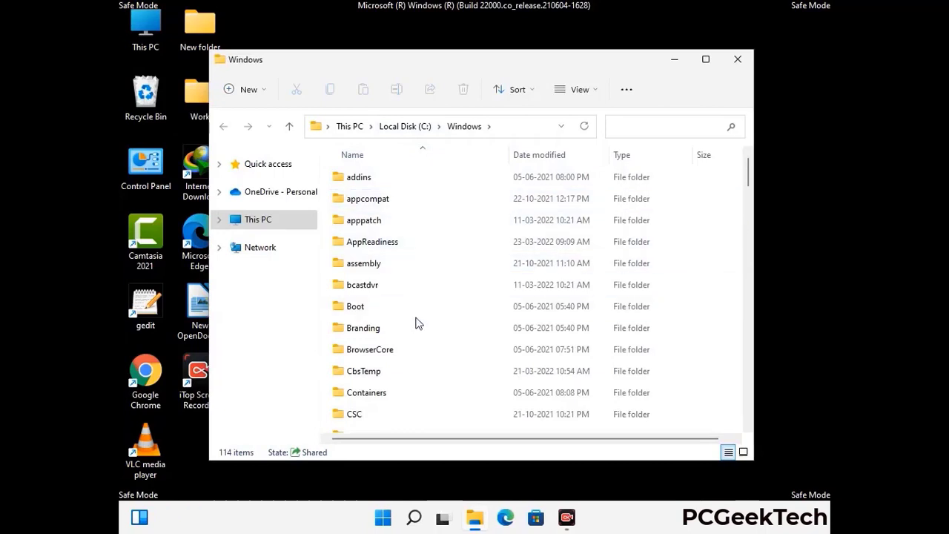
{"action": "scroll", "coordinate": [418, 326], "scroll_direction": "down", "scroll_amount": 1}
{"action": "scroll", "coordinate": [418, 326], "scroll_direction": "down", "scroll_amount": 3}
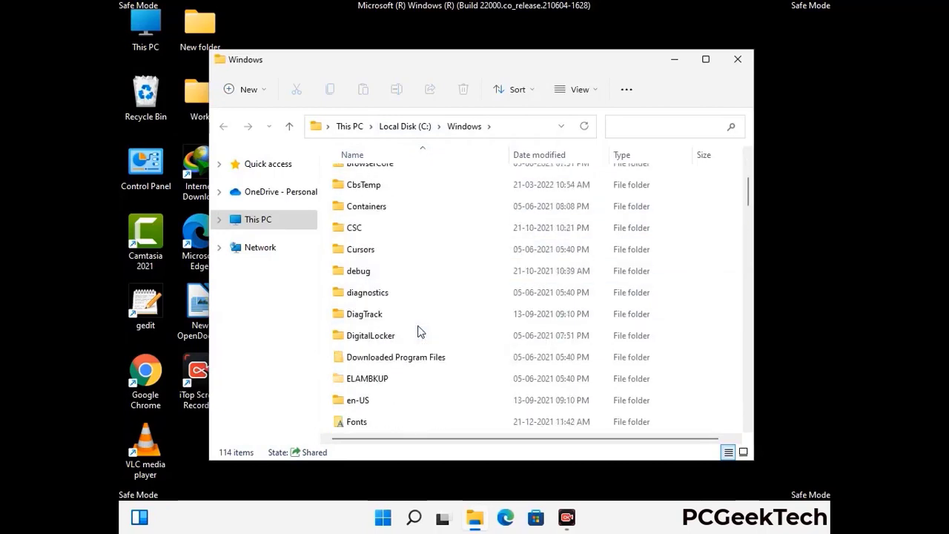
{"action": "scroll", "coordinate": [417, 333], "scroll_direction": "down", "scroll_amount": 5}
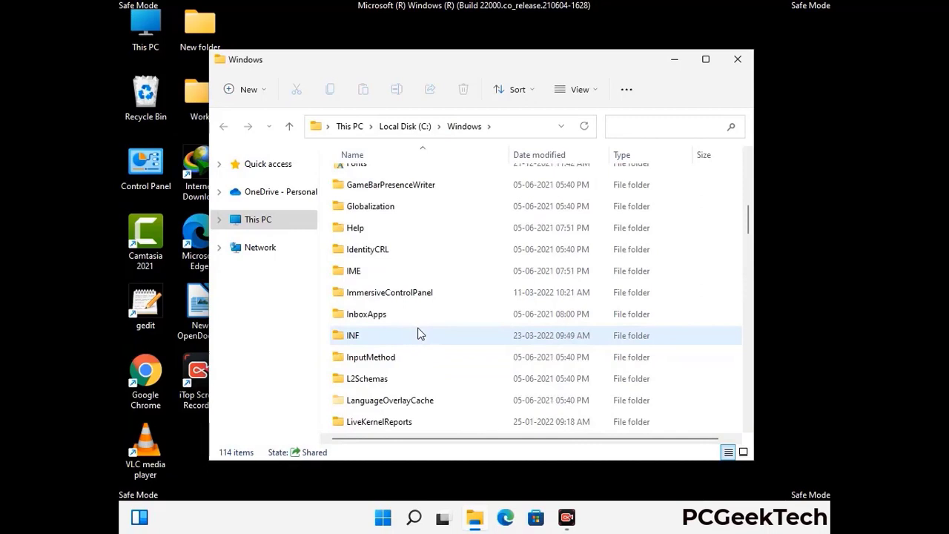
{"action": "scroll", "coordinate": [418, 333], "scroll_direction": "down", "scroll_amount": 4}
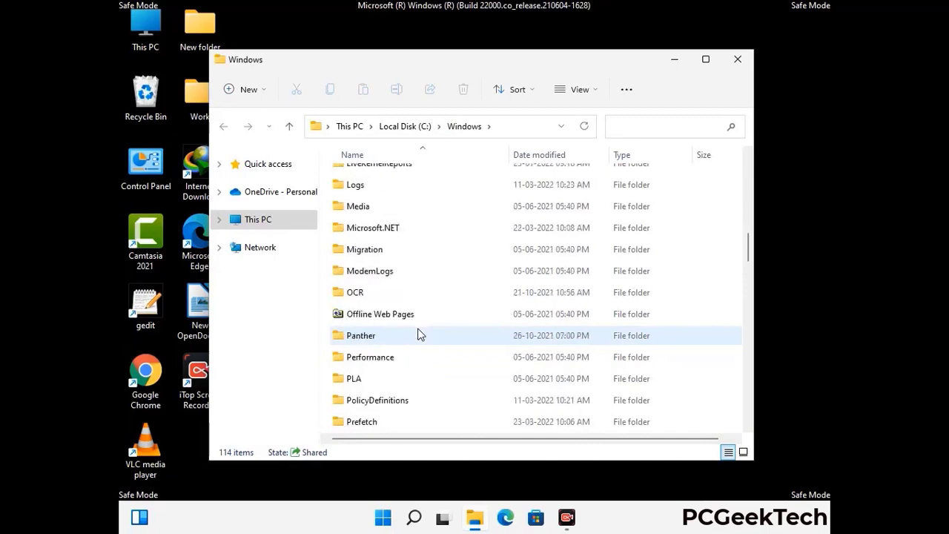
{"action": "scroll", "coordinate": [417, 335], "scroll_direction": "down", "scroll_amount": 6}
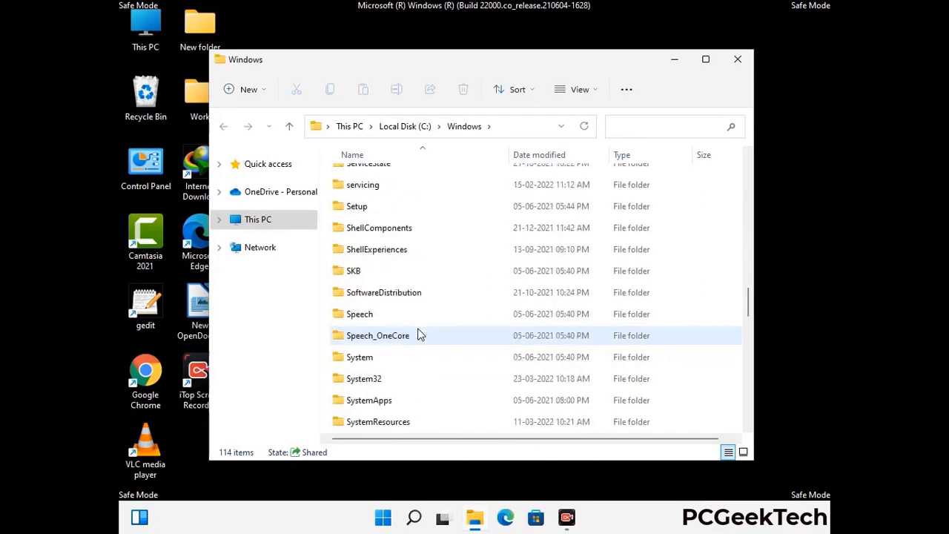
{"action": "scroll", "coordinate": [418, 335], "scroll_direction": "down", "scroll_amount": 7}
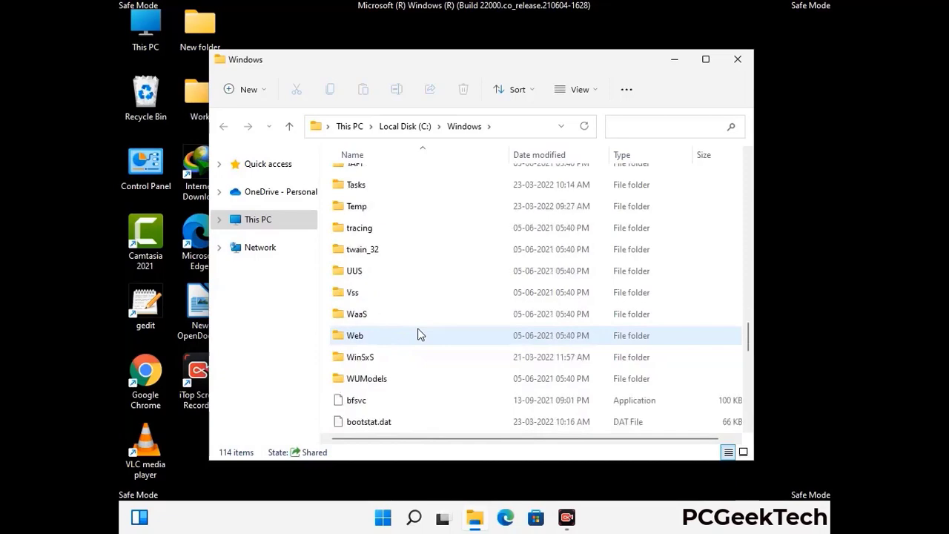
{"action": "scroll", "coordinate": [418, 335], "scroll_direction": "down", "scroll_amount": 8}
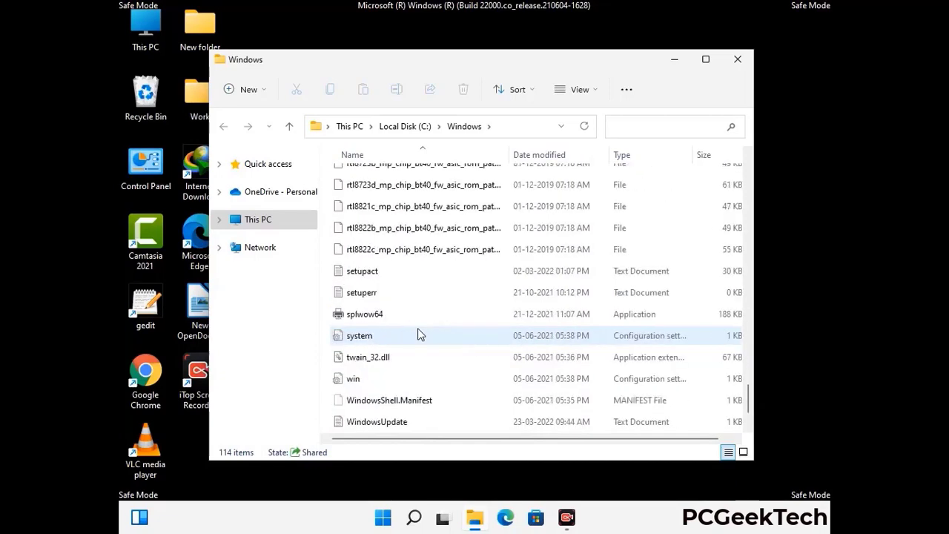
{"action": "scroll", "coordinate": [418, 335], "scroll_direction": "up", "scroll_amount": 15}
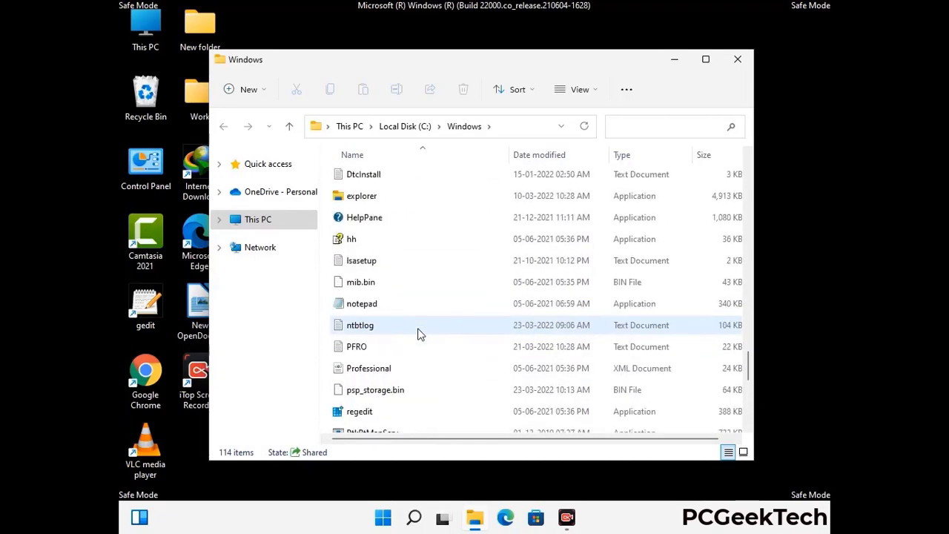
{"action": "scroll", "coordinate": [417, 335], "scroll_direction": "up", "scroll_amount": 3}
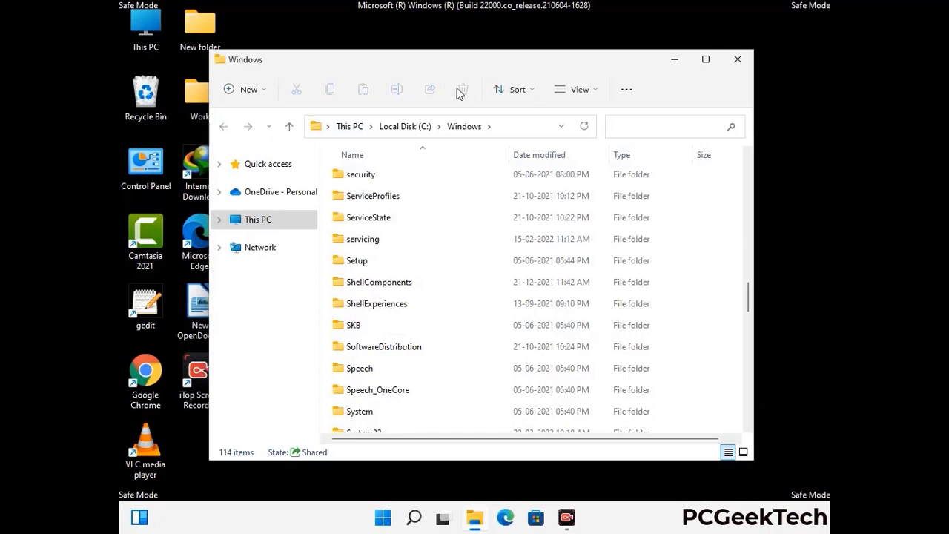
{"action": "left_click", "coordinate": [743, 61]}
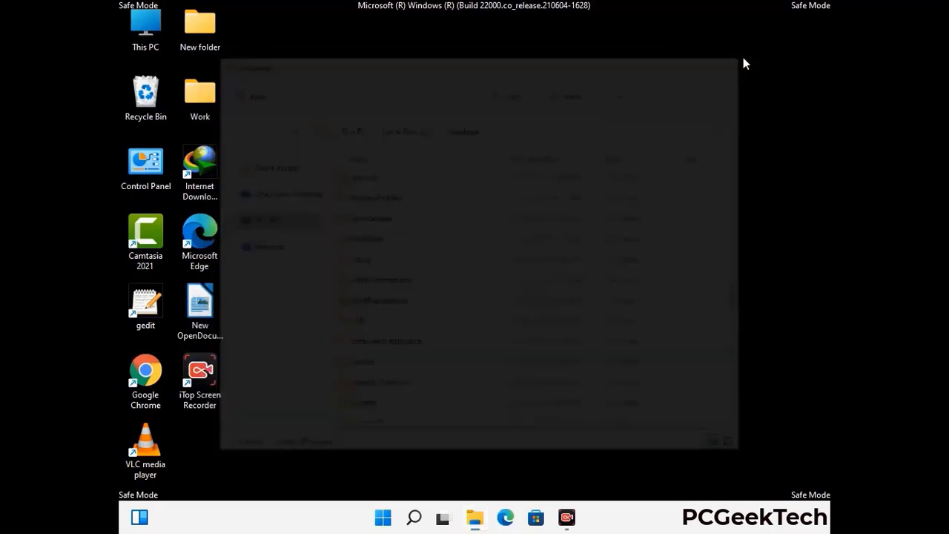
Run %temp% from the Run box to open the user's Temp folder
{"action": "key", "text": "super+r"}
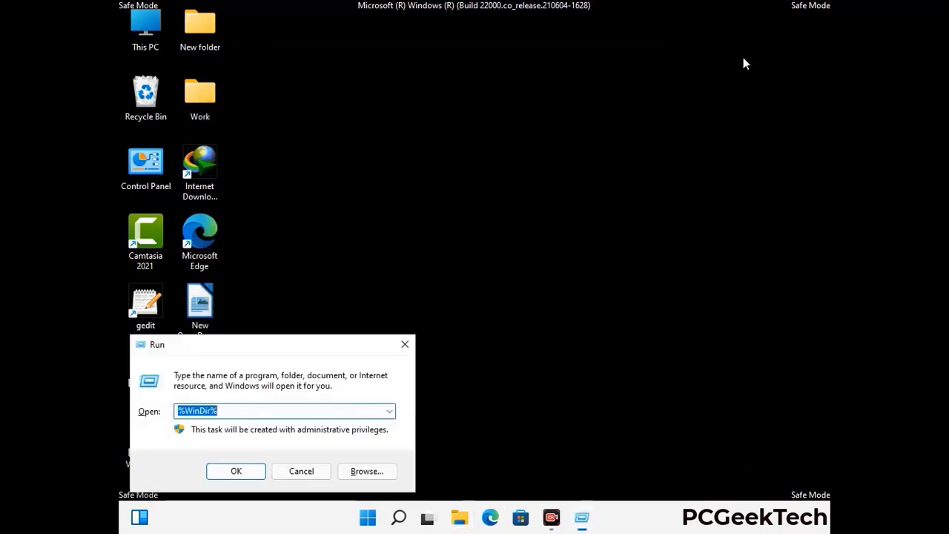
{"action": "left_click_drag", "start_coordinate": [314, 345], "coordinate": [536, 127]}
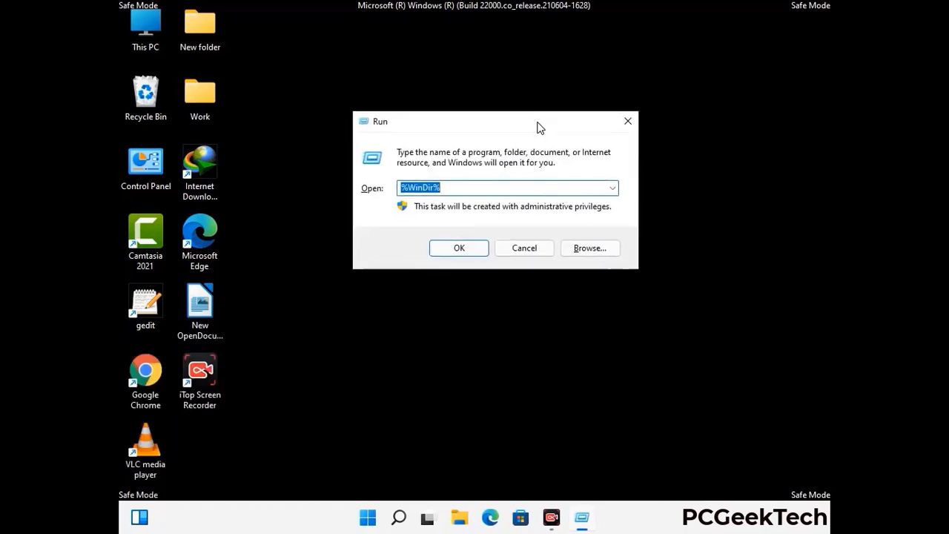
{"action": "type", "text": "%temp%"}
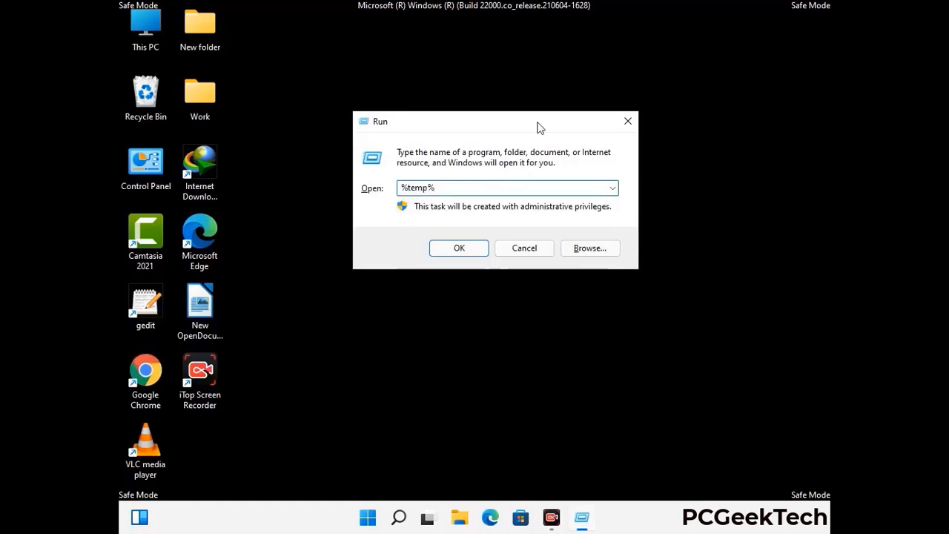
{"action": "left_click", "coordinate": [475, 248]}
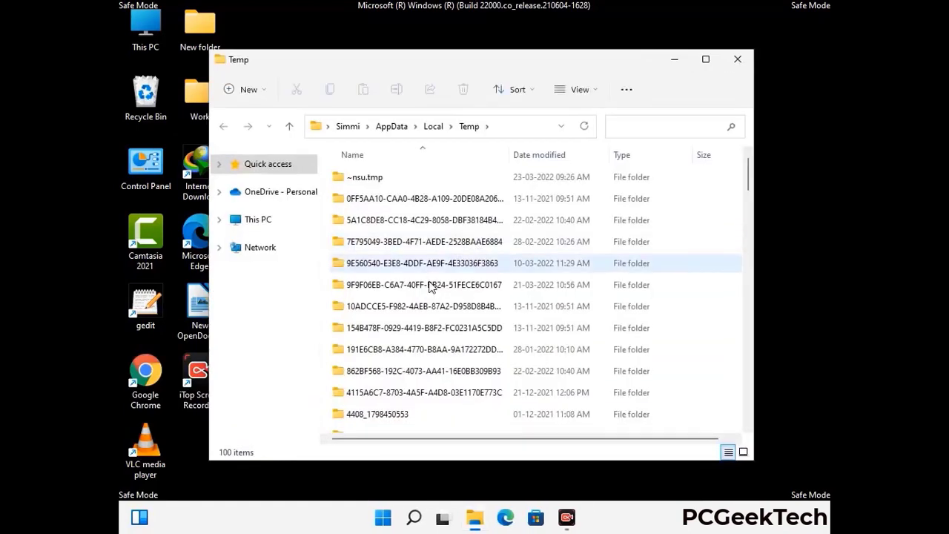
Select all 100 Temp items, delete them, and close the window
{"action": "left_click", "coordinate": [430, 285]}
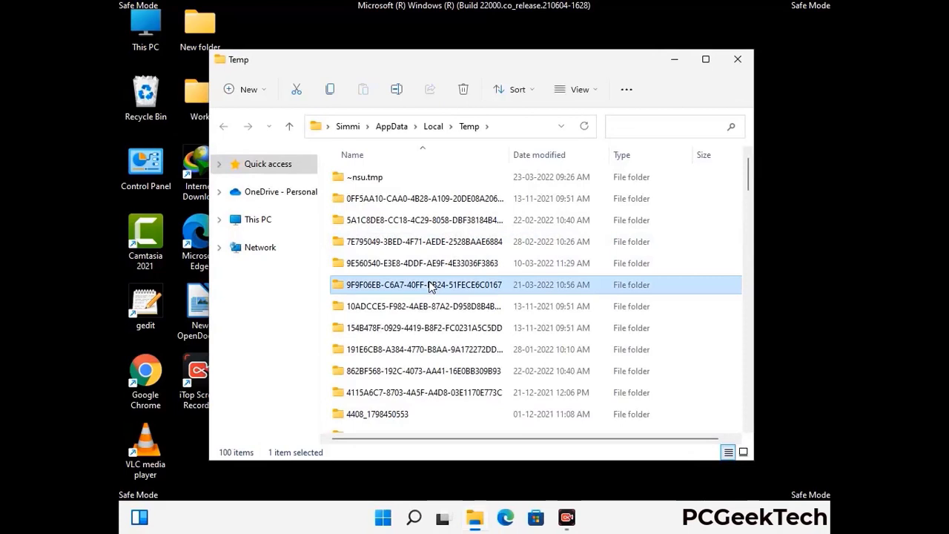
{"action": "key", "text": "ctrl+a"}
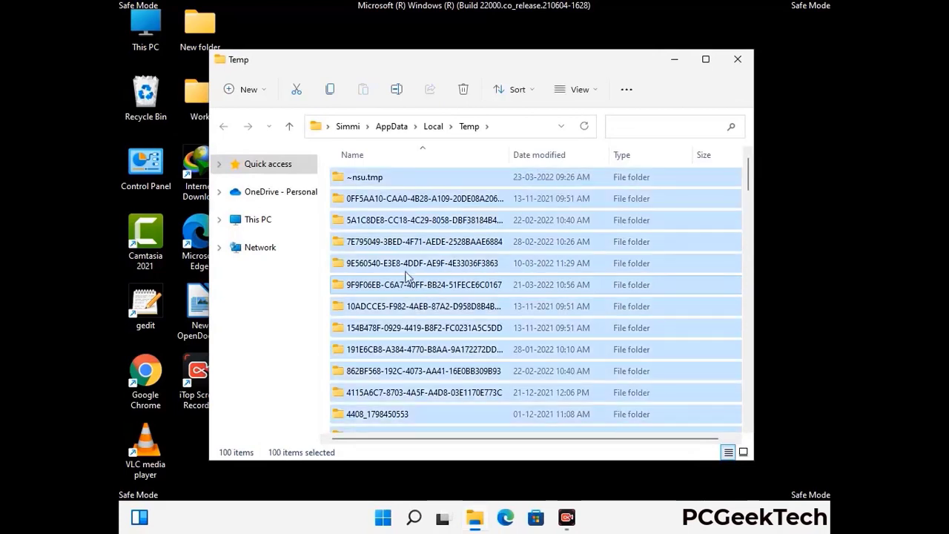
{"action": "left_click", "coordinate": [464, 89]}
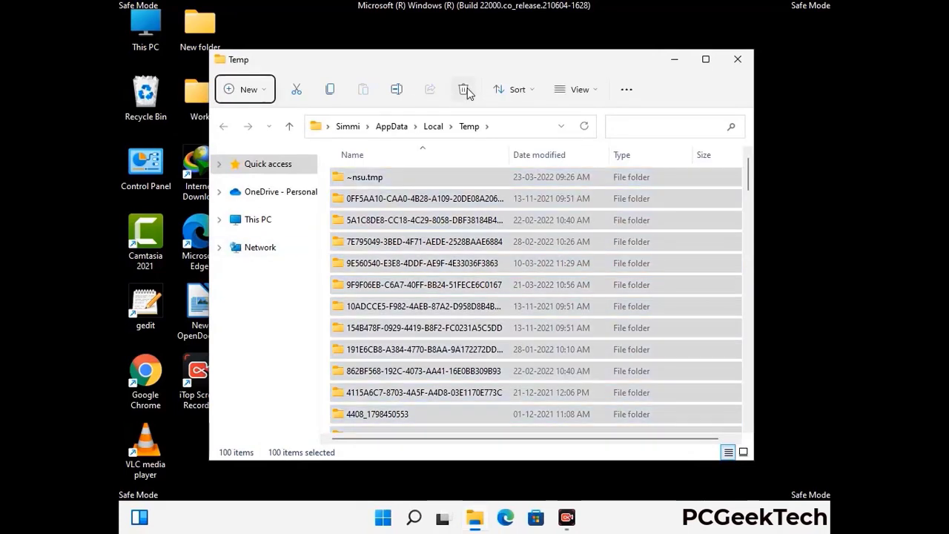
{"action": "left_click", "coordinate": [737, 58]}
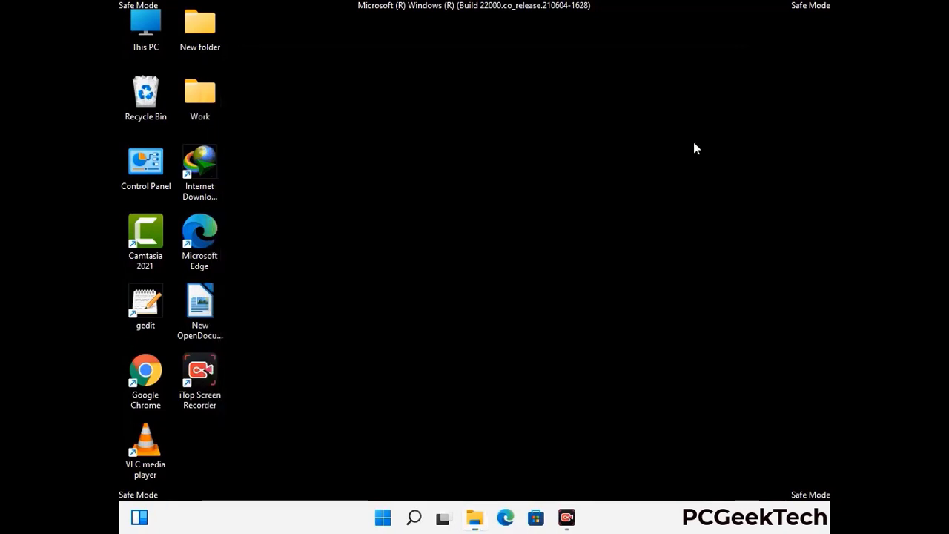
Open C:\Windows\Temp with the temp command, delete all six items, and close the window
{"action": "key", "text": "super+r"}
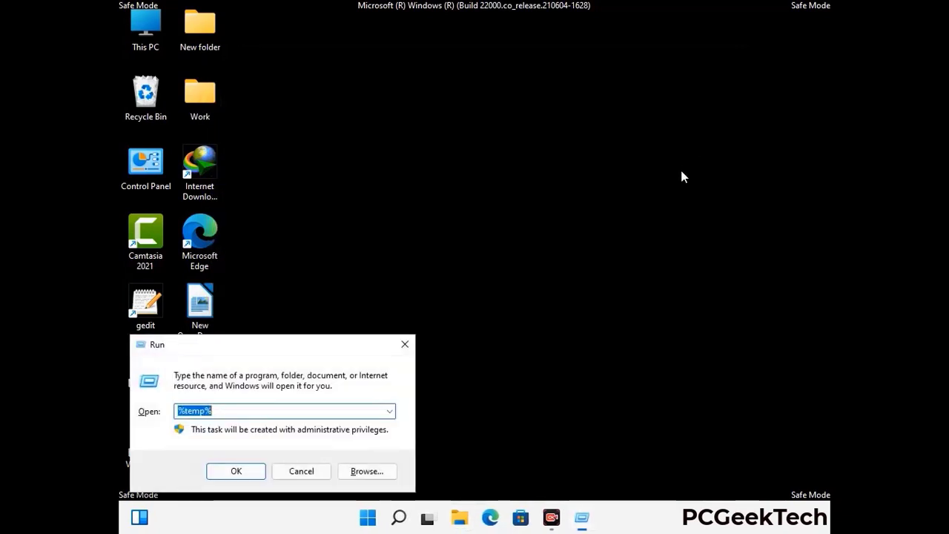
{"action": "left_click_drag", "start_coordinate": [320, 340], "coordinate": [540, 134]}
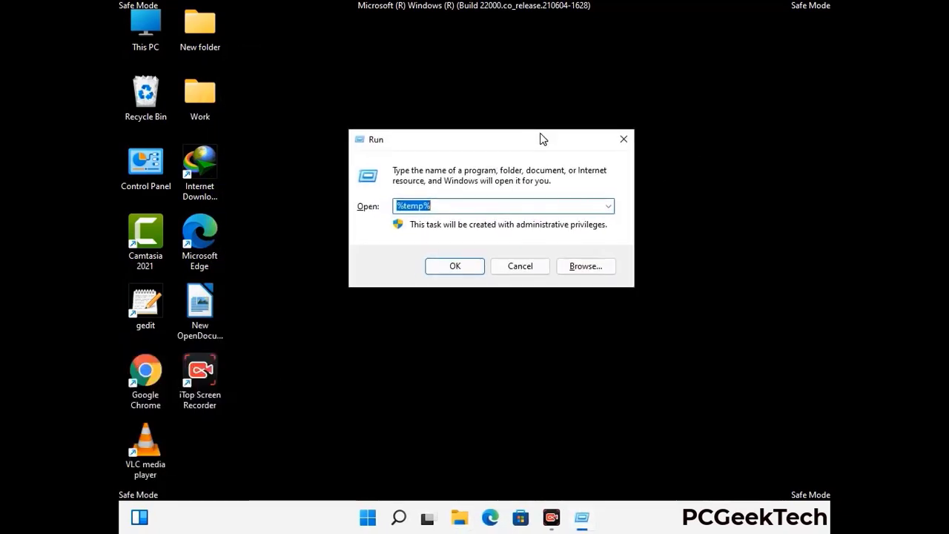
{"action": "type", "text": "temp"}
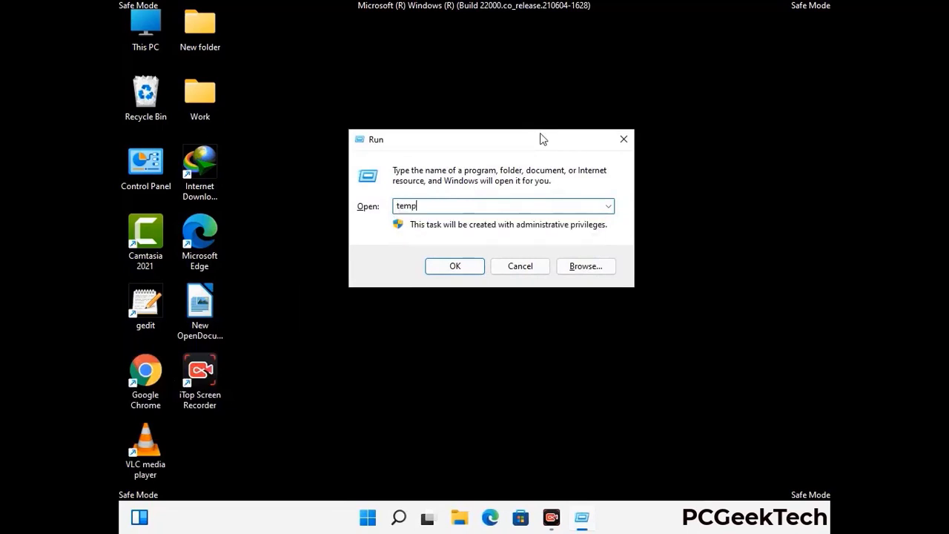
{"action": "key", "text": "Return"}
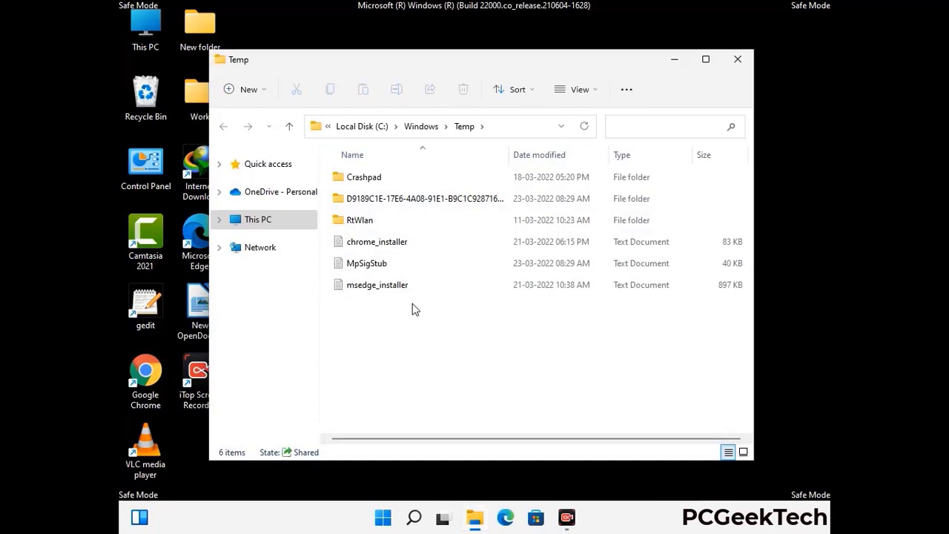
{"action": "key", "text": "ctrl+a"}
{"action": "left_click", "coordinate": [463, 90]}
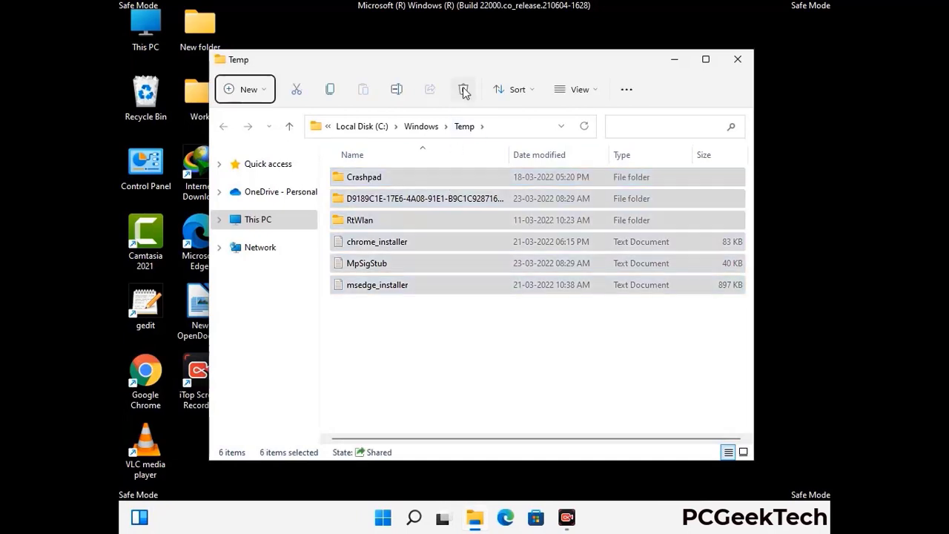
{"action": "left_click", "coordinate": [739, 60]}
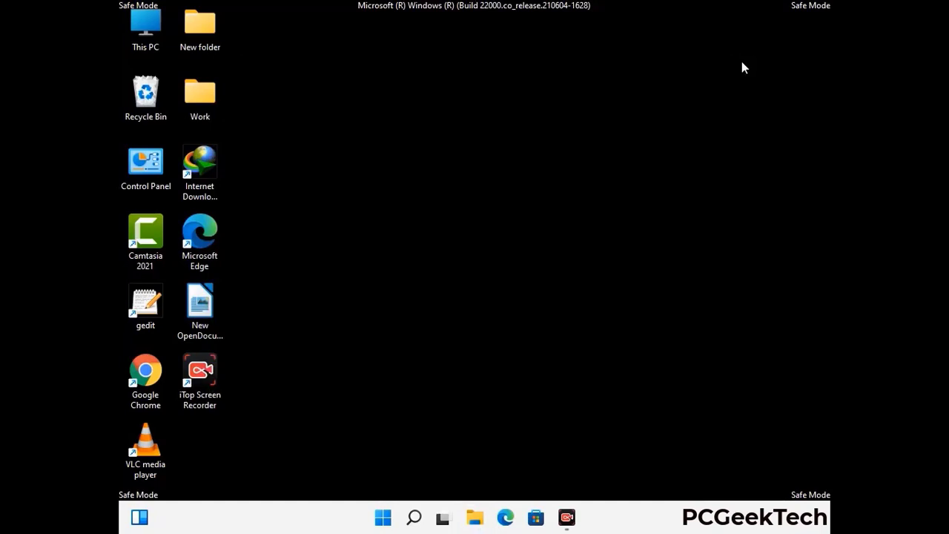
Launch Registry Editor by running regedit
{"action": "key", "text": "super+r"}
{"action": "left_click_drag", "start_coordinate": [290, 346], "coordinate": [494, 119]}
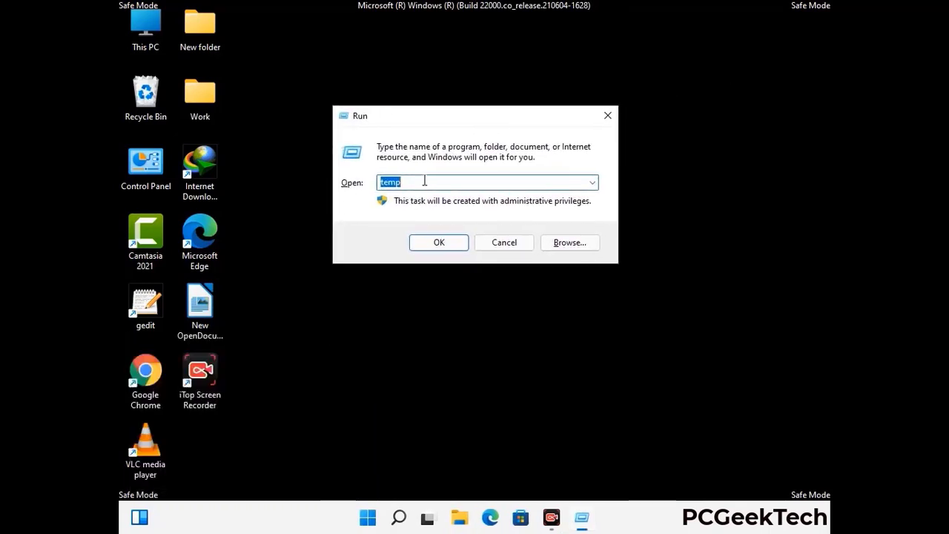
{"action": "type", "text": "regedit"}
{"action": "key", "text": "Return"}
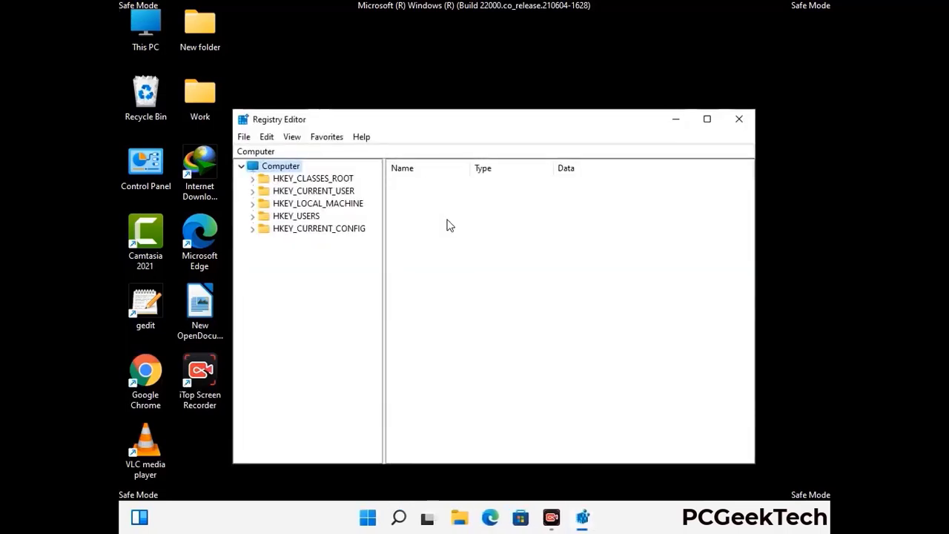
Expand HKEY_CURRENT_USER > Software > Microsoft in the registry tree
{"action": "left_click", "coordinate": [318, 203]}
{"action": "left_click", "coordinate": [252, 191]}
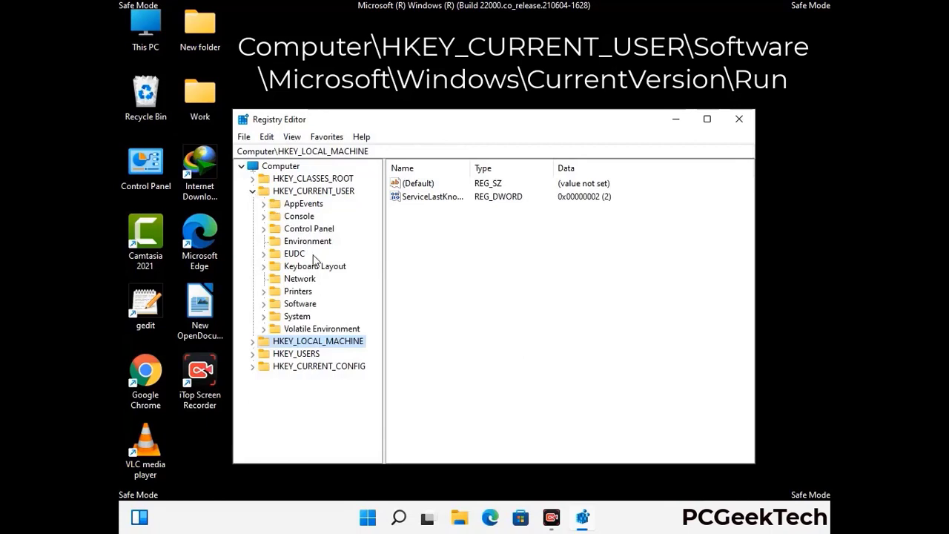
{"action": "left_click", "coordinate": [297, 306]}
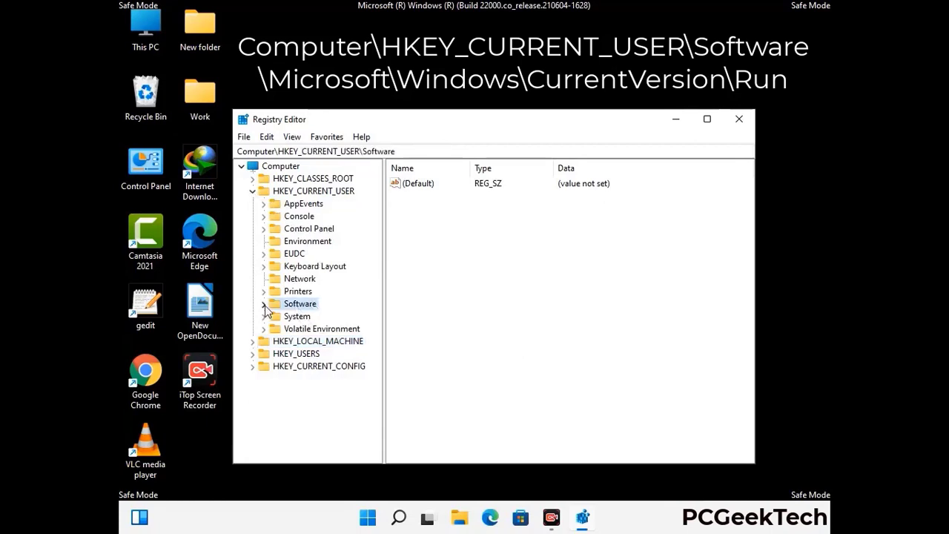
{"action": "left_click", "coordinate": [261, 304]}
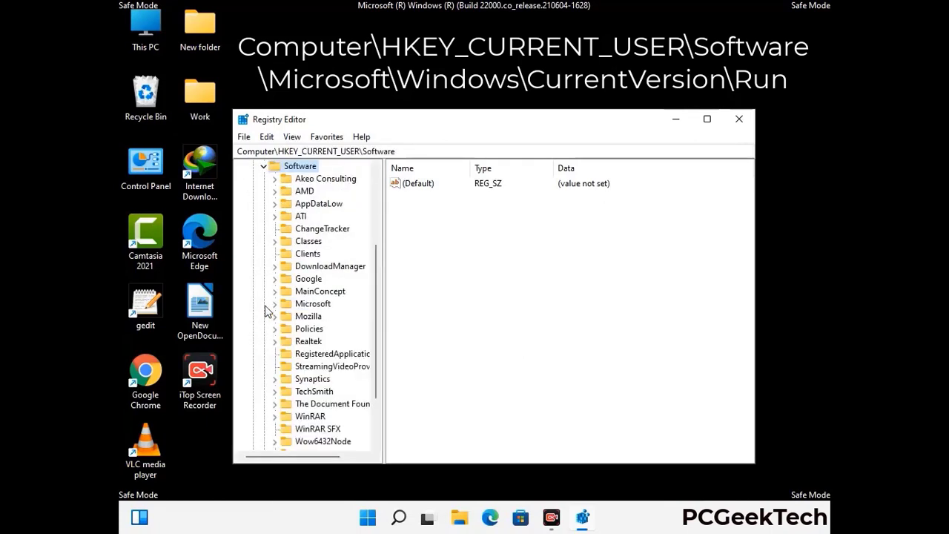
{"action": "double_click", "coordinate": [310, 305]}
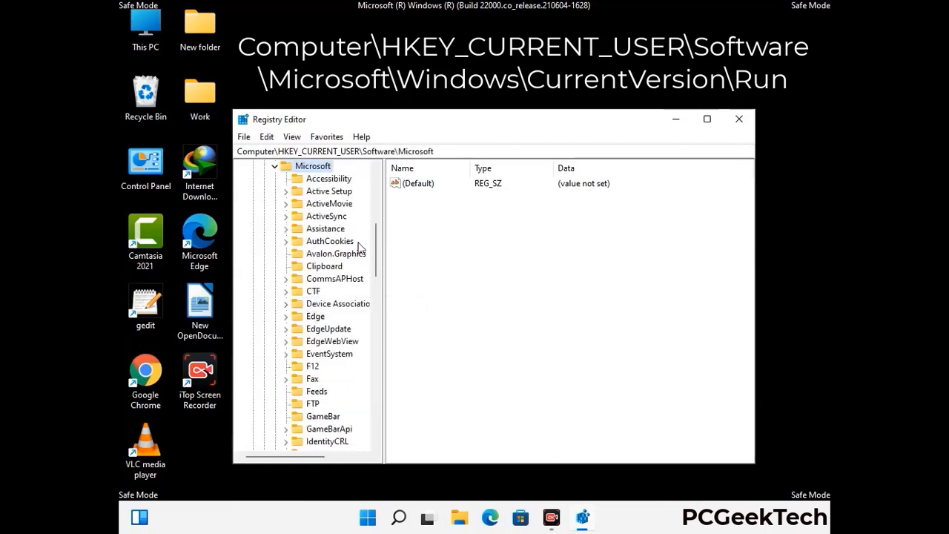
Expand Windows > CurrentVersion under Microsoft to list its subkeys, including Run
{"action": "scroll", "coordinate": [342, 324], "scroll_direction": "down", "scroll_amount": 2}
{"action": "scroll", "coordinate": [342, 324], "scroll_direction": "down", "scroll_amount": 2}
{"action": "scroll", "coordinate": [342, 324], "scroll_direction": "down", "scroll_amount": 1}
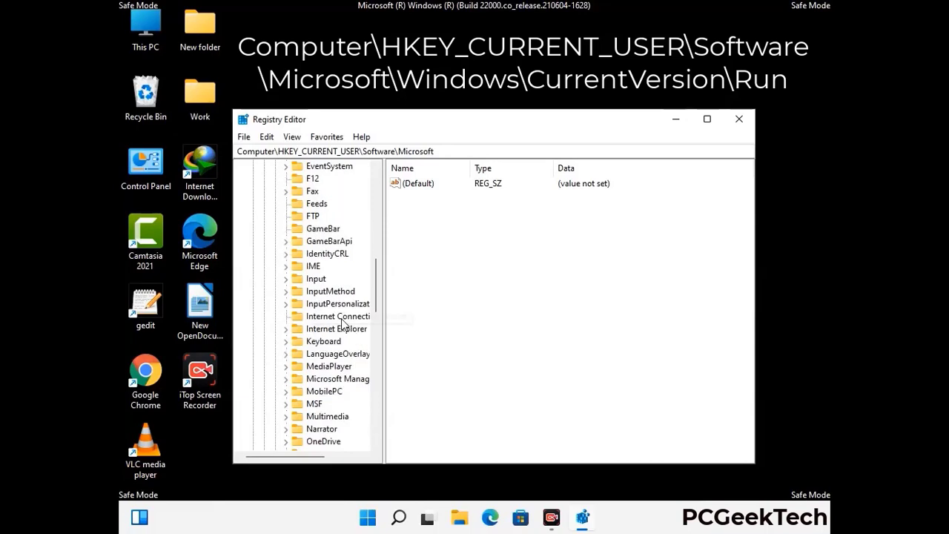
{"action": "scroll", "coordinate": [342, 324], "scroll_direction": "down", "scroll_amount": 2}
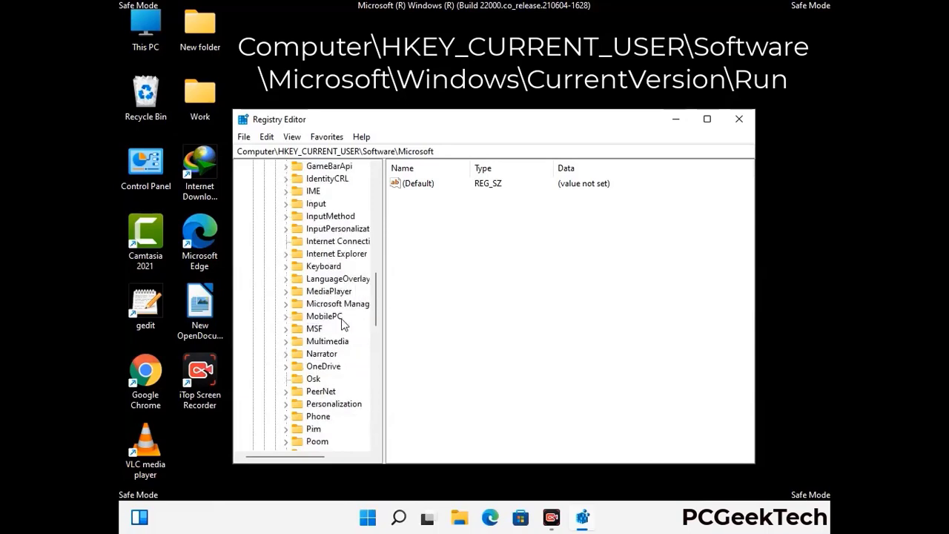
{"action": "scroll", "coordinate": [342, 324], "scroll_direction": "down", "scroll_amount": 7}
{"action": "scroll", "coordinate": [342, 324], "scroll_direction": "down", "scroll_amount": 3}
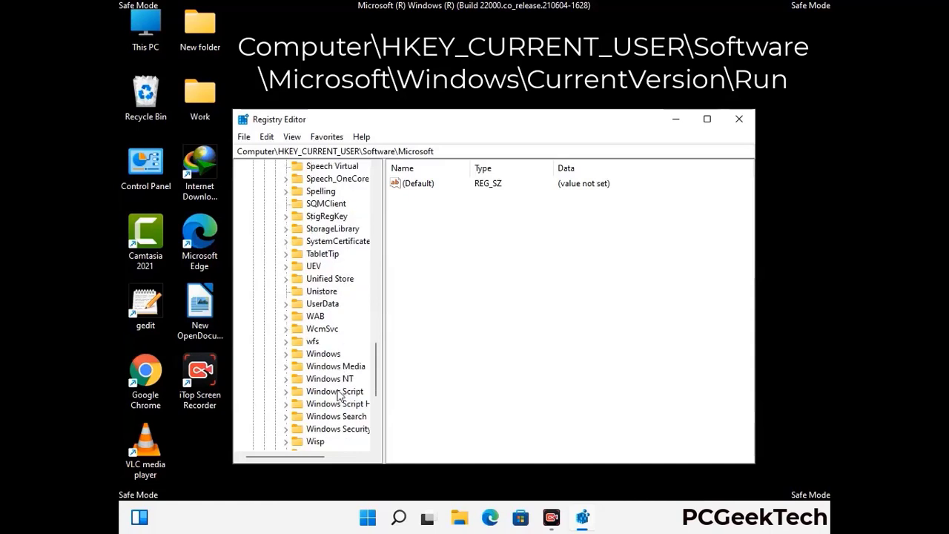
{"action": "double_click", "coordinate": [333, 354]}
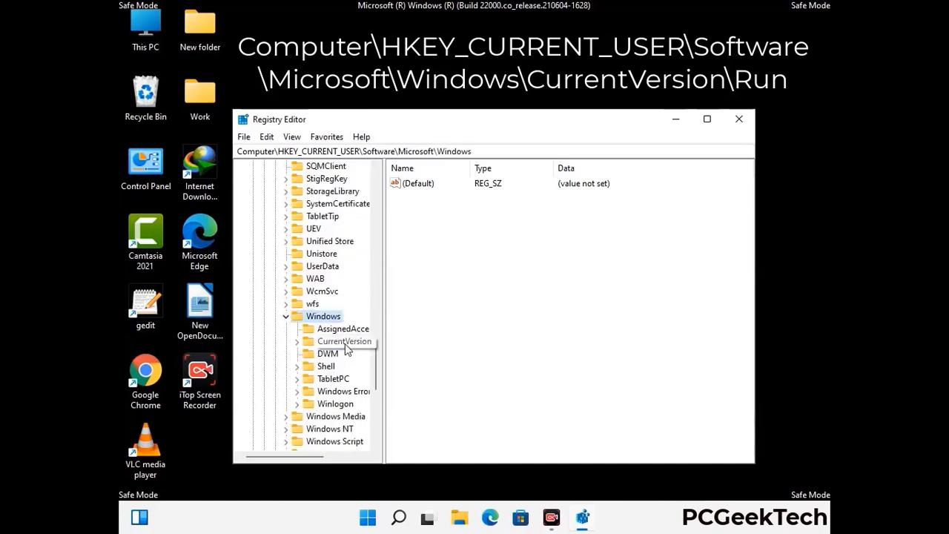
{"action": "double_click", "coordinate": [344, 342]}
{"action": "scroll", "coordinate": [341, 326], "scroll_direction": "down", "scroll_amount": 5}
{"action": "scroll", "coordinate": [339, 322], "scroll_direction": "down", "scroll_amount": 4}
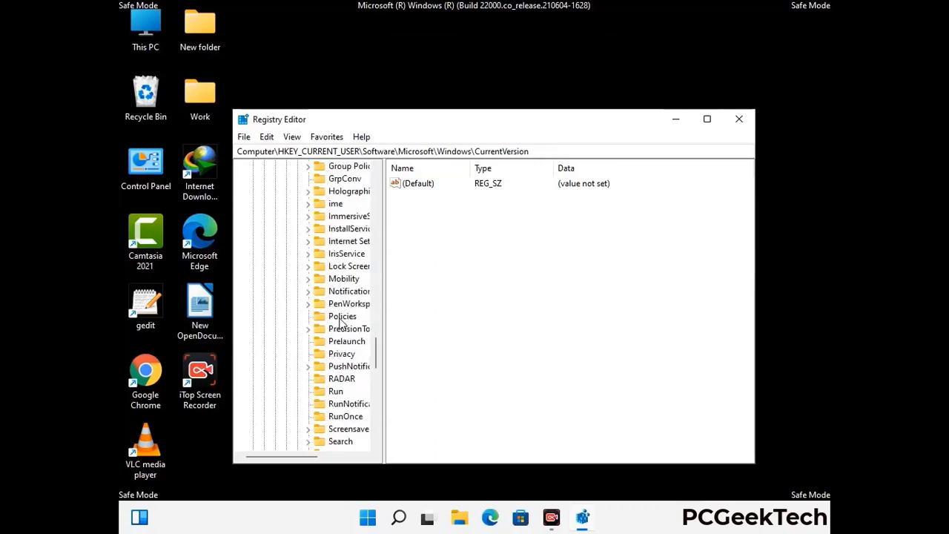
{"action": "scroll", "coordinate": [341, 322], "scroll_direction": "down", "scroll_amount": 1}
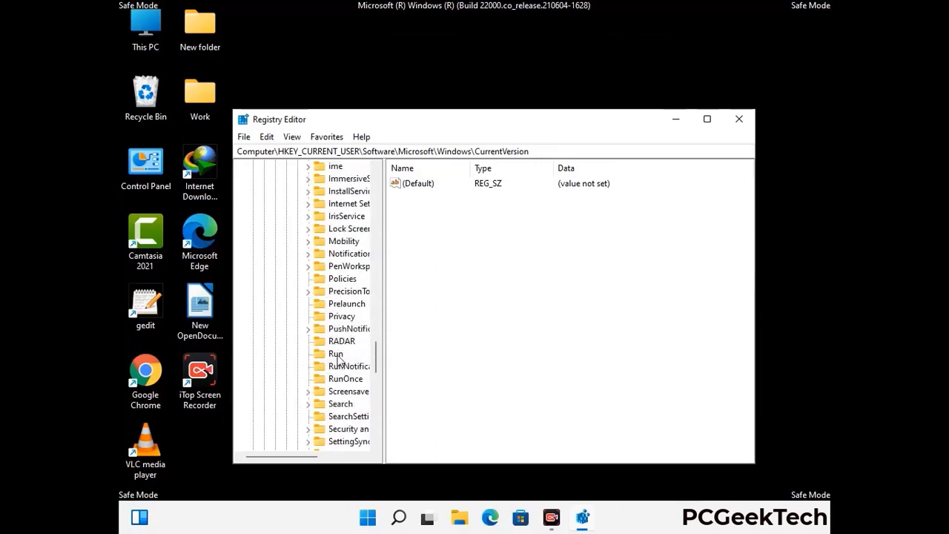
Delete the ScreenRec startup value from the Run key and confirm the deletion
{"action": "left_click", "coordinate": [336, 354]}
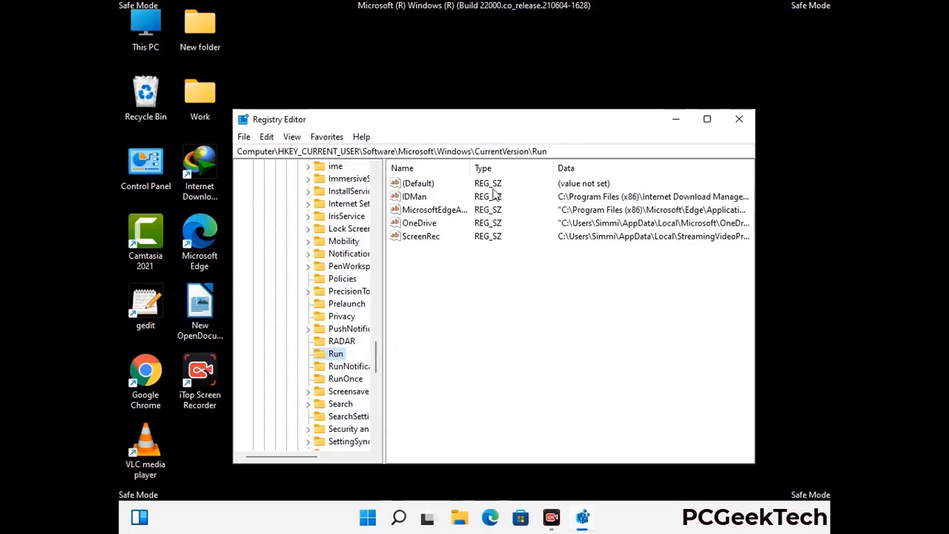
{"action": "left_click", "coordinate": [420, 239]}
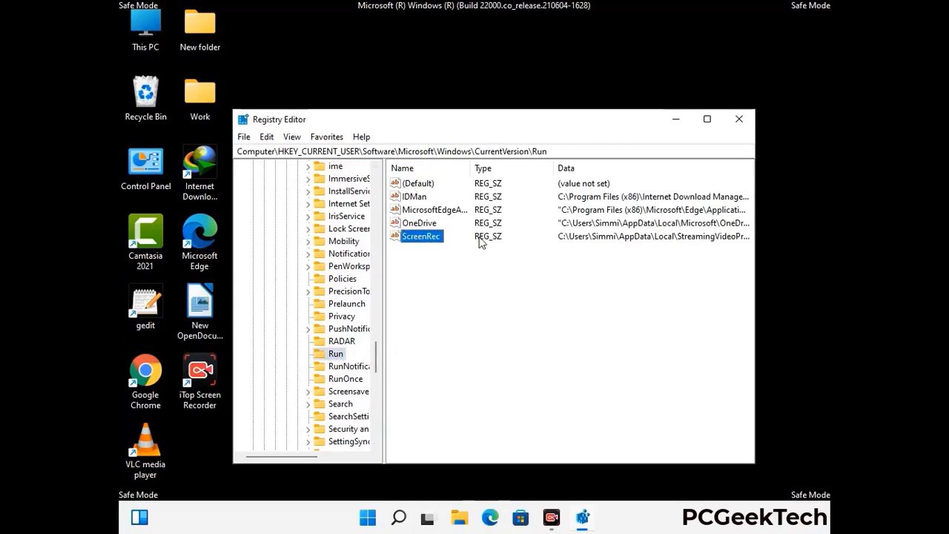
{"action": "left_click", "coordinate": [428, 241]}
{"action": "right_click", "coordinate": [428, 241]}
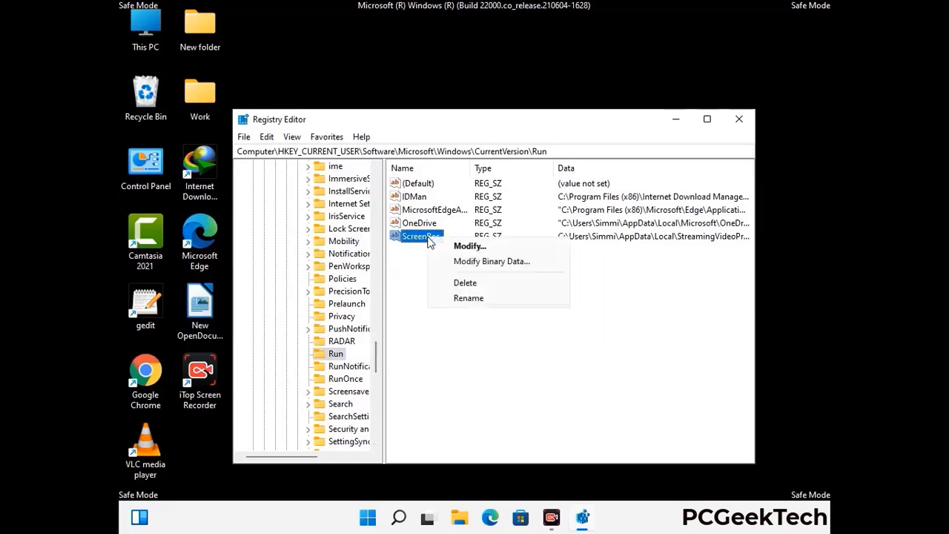
{"action": "left_click", "coordinate": [455, 282]}
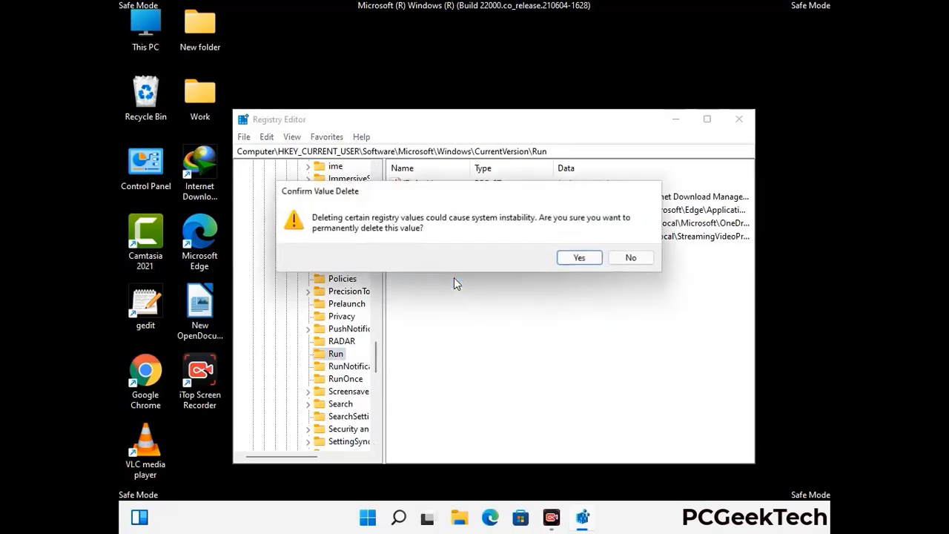
{"action": "left_click", "coordinate": [592, 260]}
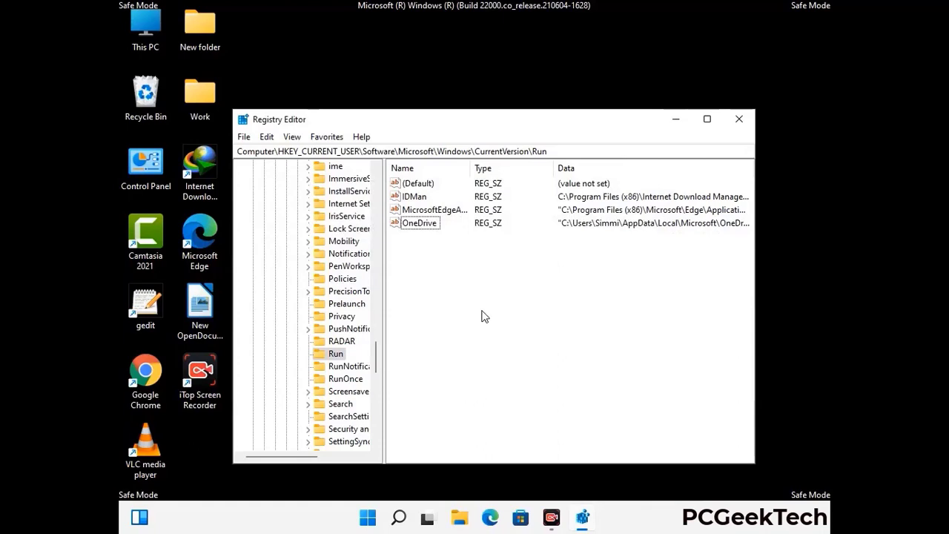
Search the registry for 'Virus Nam', abandon the search, and close Registry Editor
{"action": "key", "text": "ctrl+f"}
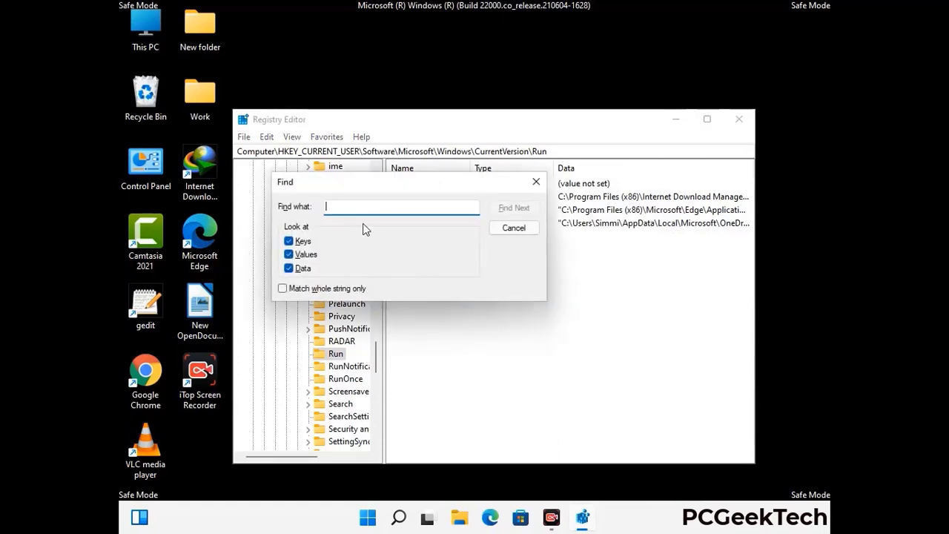
{"action": "type", "text": "Virus Name"}
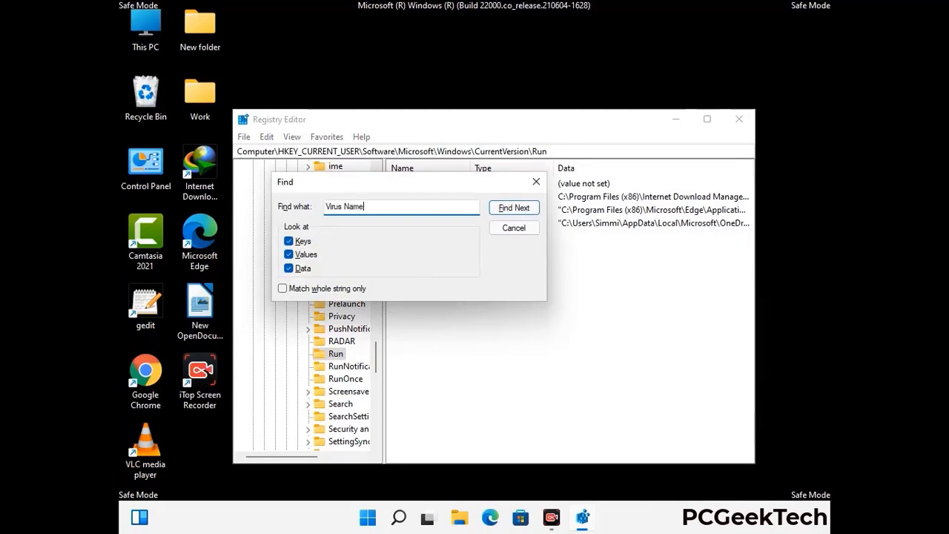
{"action": "left_click", "coordinate": [503, 214]}
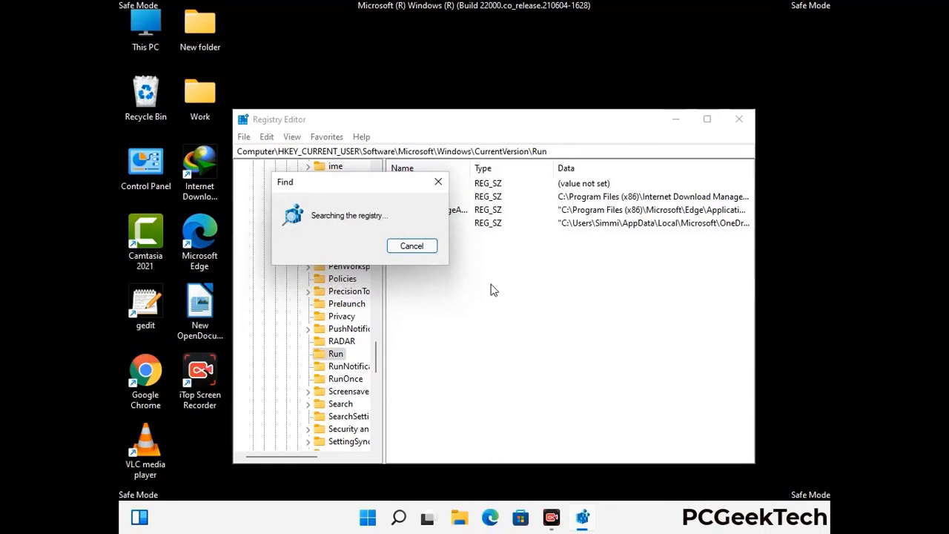
{"action": "left_click", "coordinate": [444, 183]}
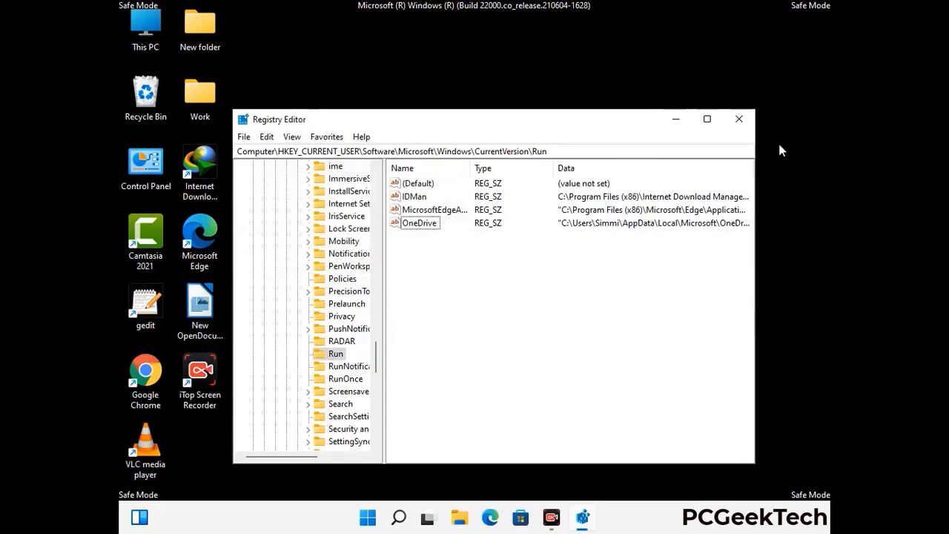
{"action": "left_click", "coordinate": [739, 120]}
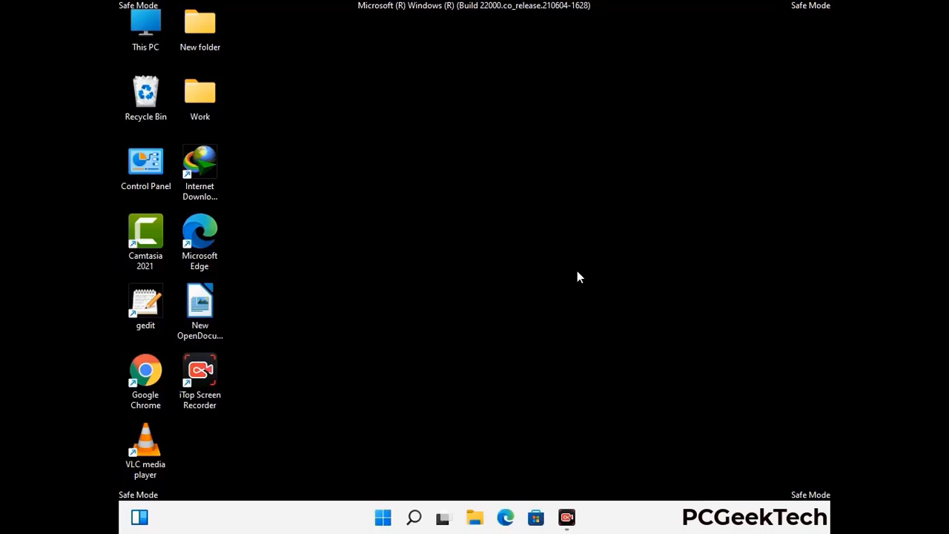
Run msconfig and uncheck Safe boot on the Boot tab
{"action": "key", "text": "super+r"}
{"action": "left_click_drag", "start_coordinate": [275, 343], "coordinate": [485, 146]}
{"action": "type", "text": "ms"}
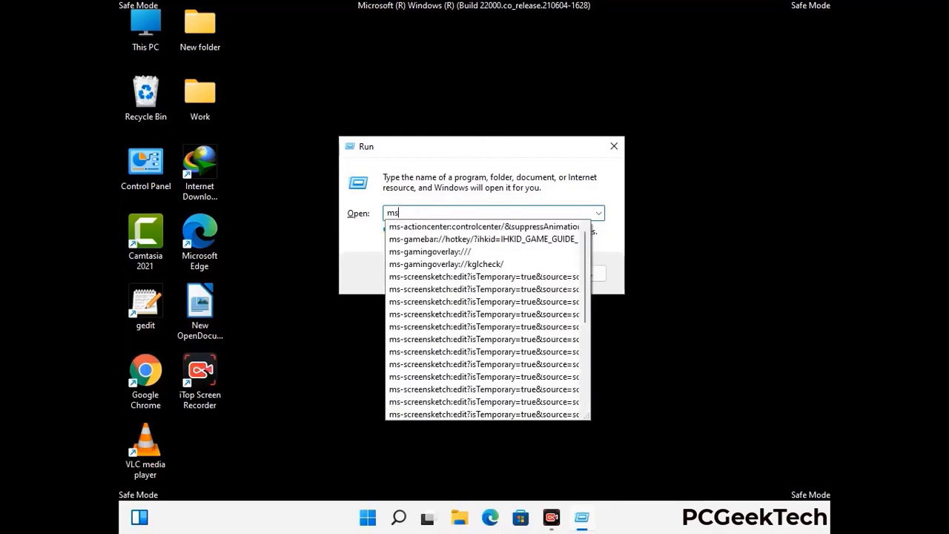
{"action": "type", "text": "config"}
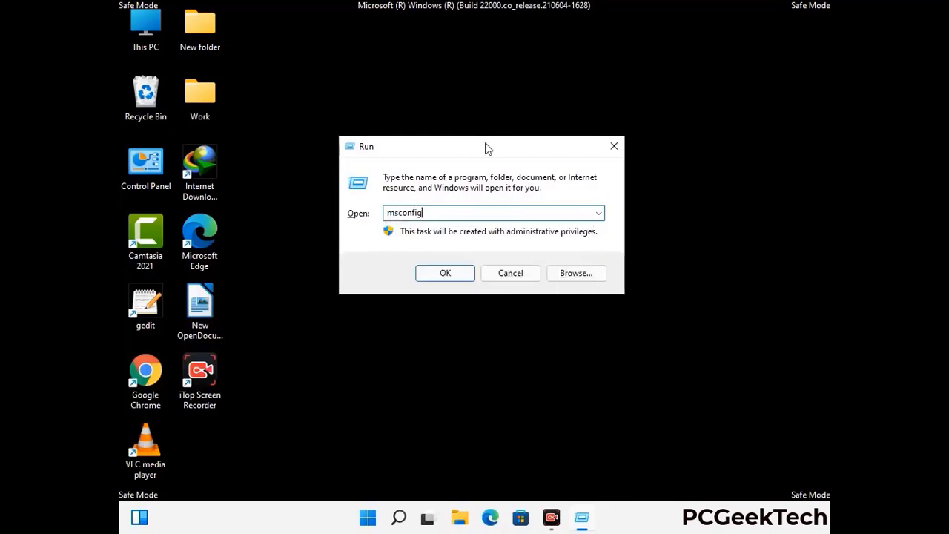
{"action": "left_click", "coordinate": [439, 272]}
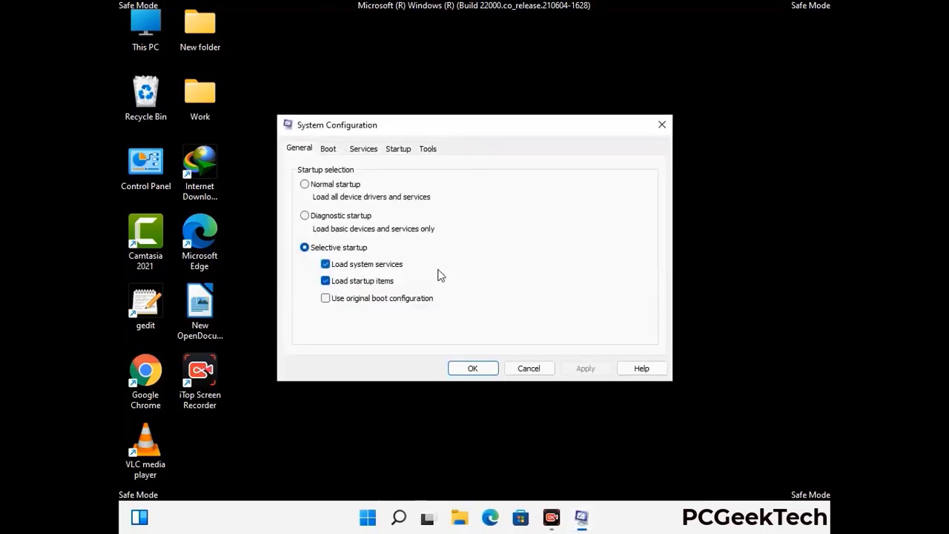
{"action": "left_click", "coordinate": [327, 148]}
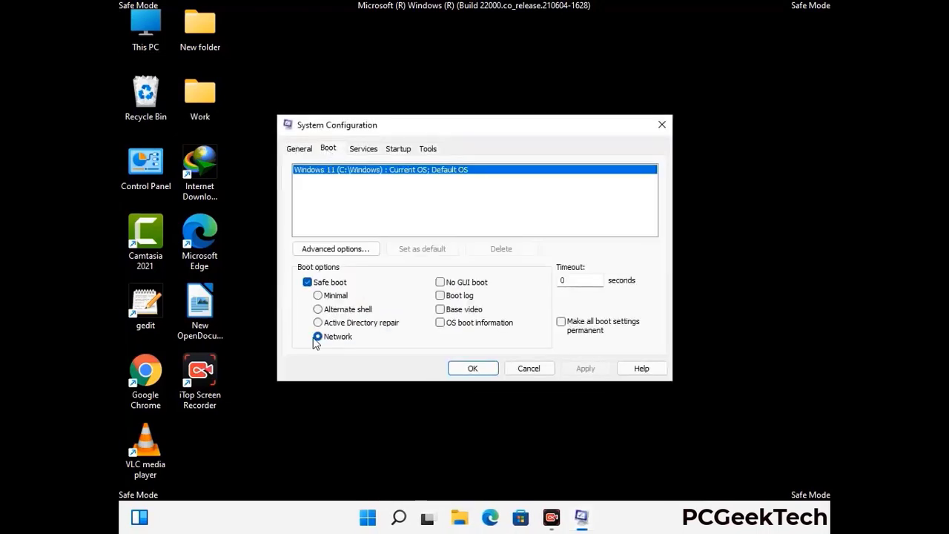
{"action": "left_click", "coordinate": [307, 283]}
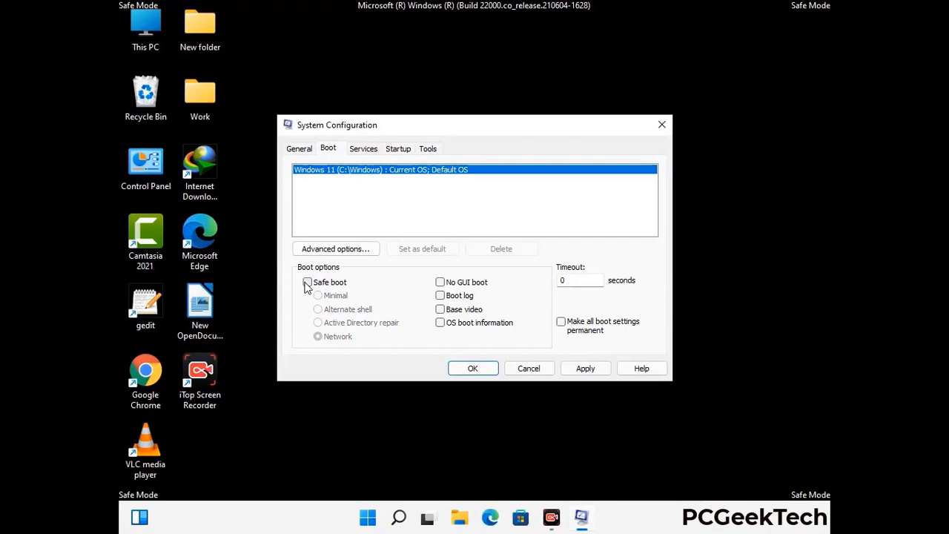